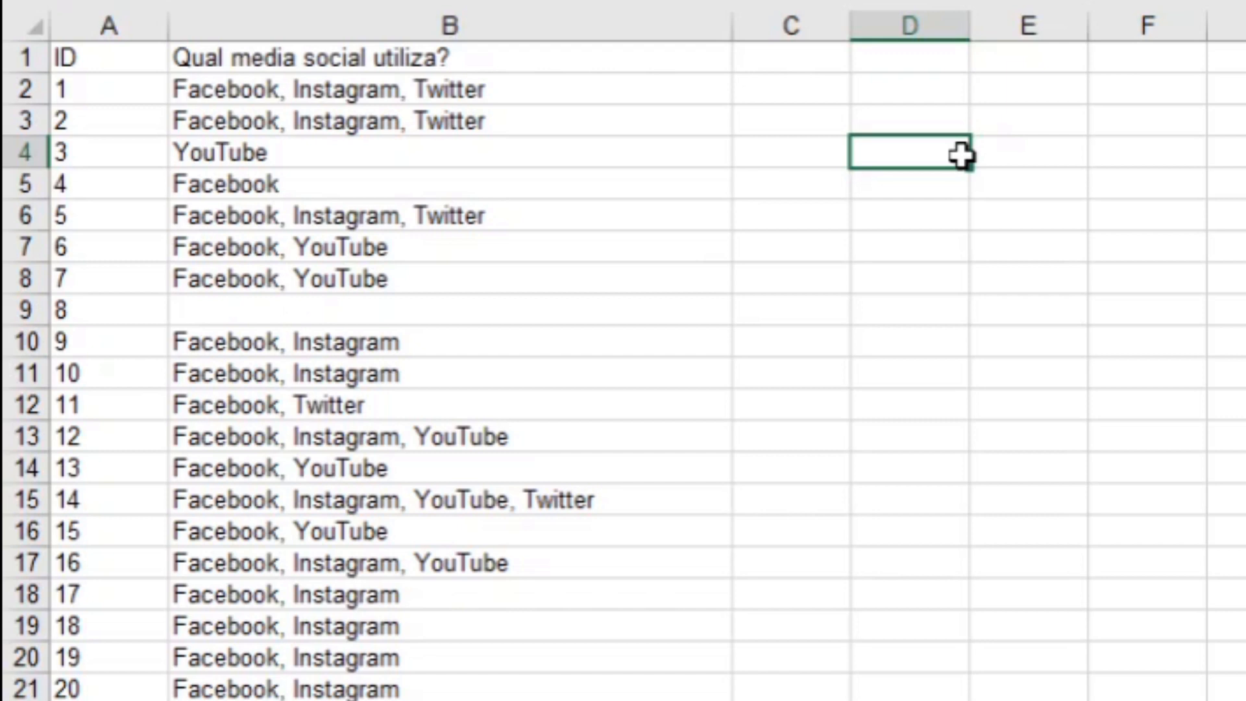
Enter the column headers Facebook, Instagram, YouTube and Twitter in cells C1 to F1.
left_click(539, 86)
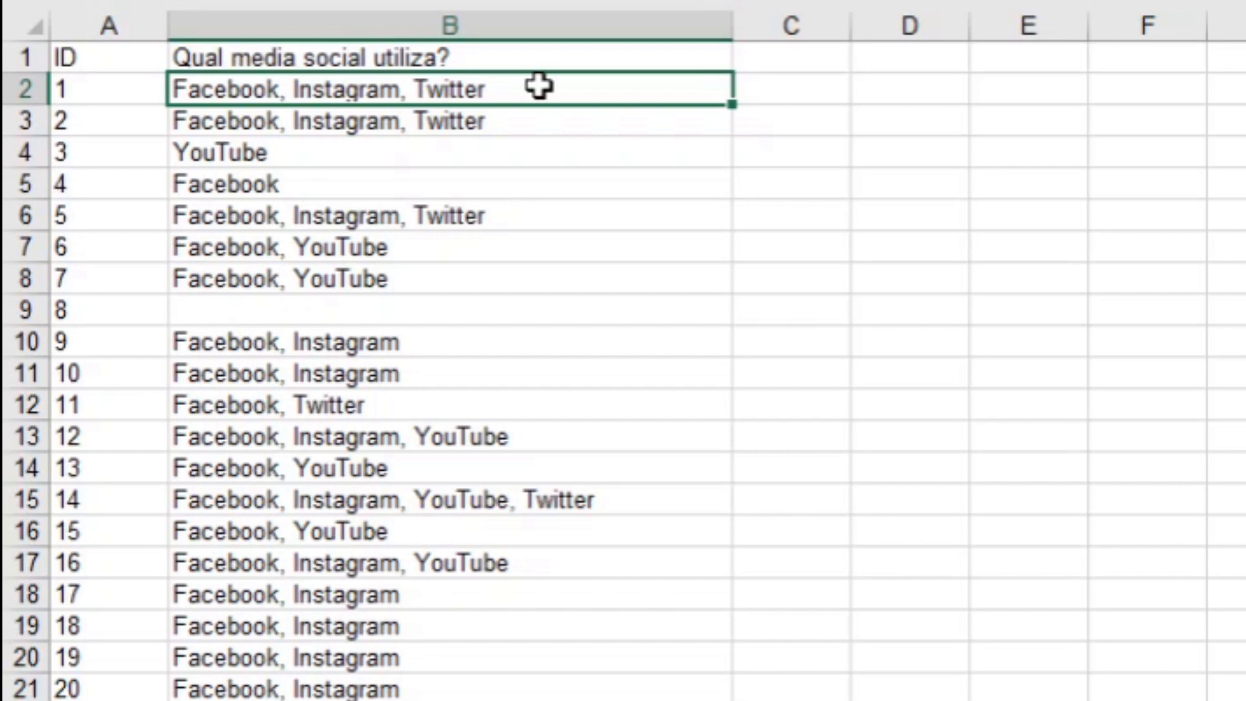
left_click(782, 60)
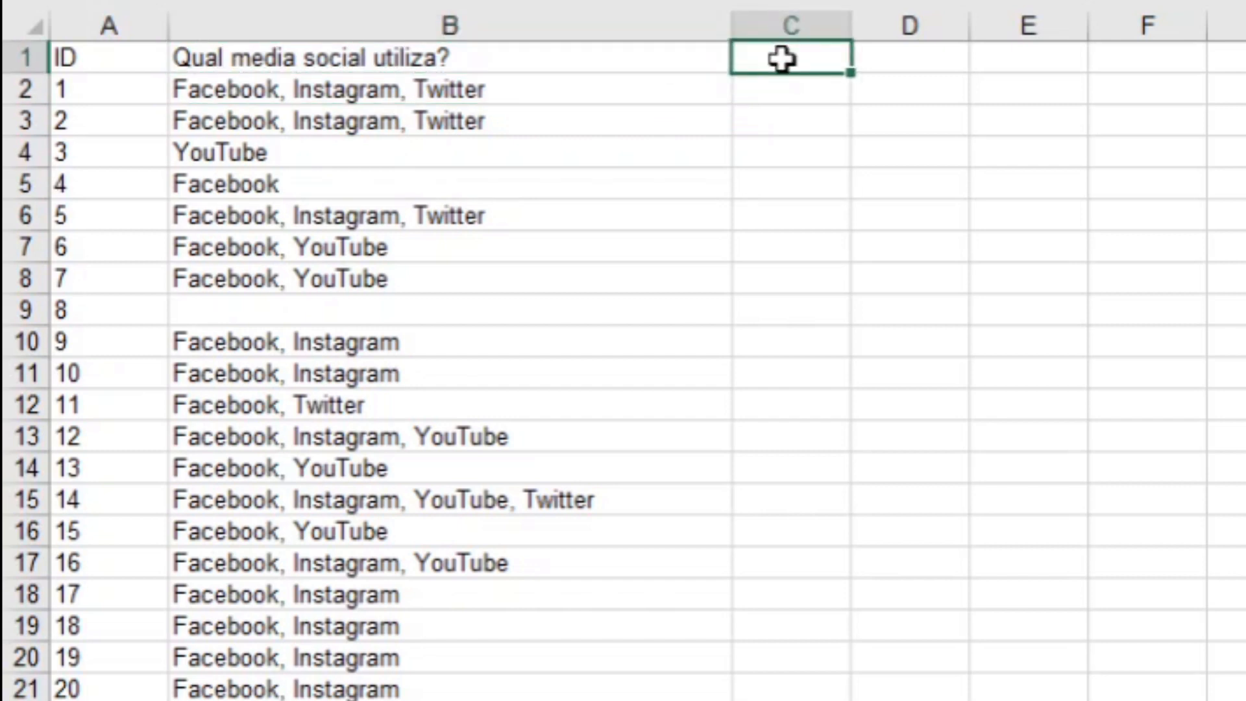
type("Facebook")
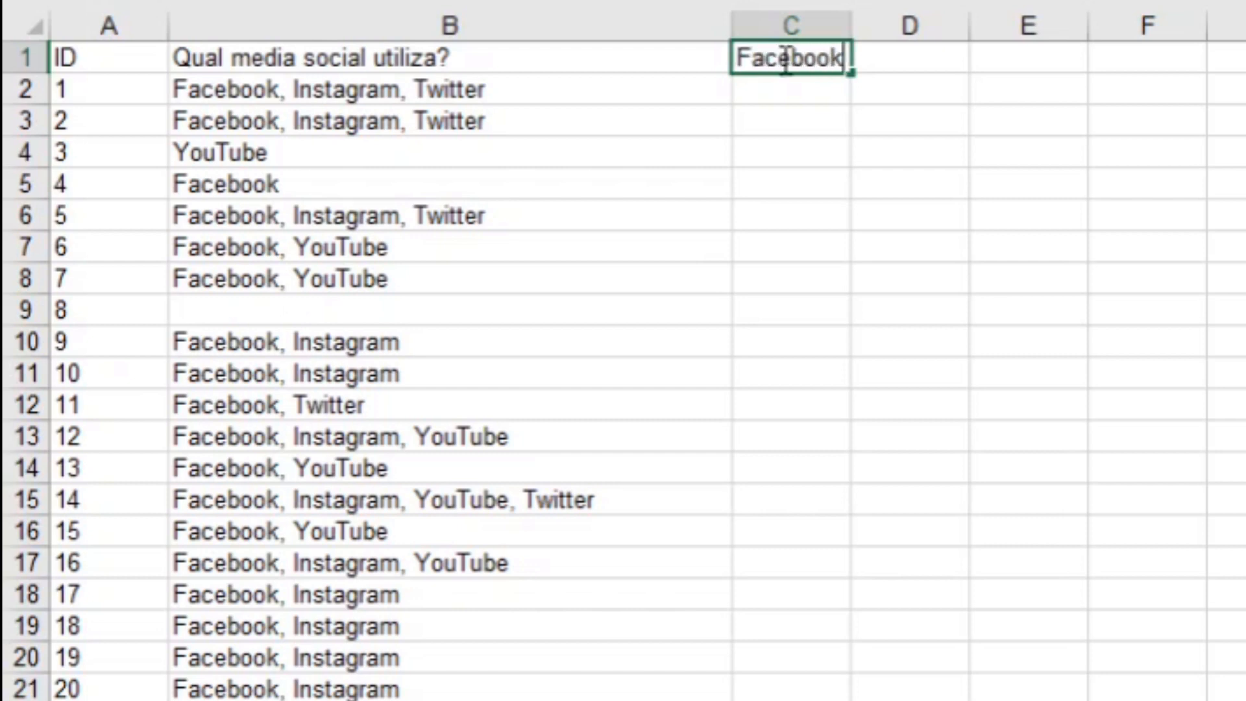
key("Tab")
type("Instagram")
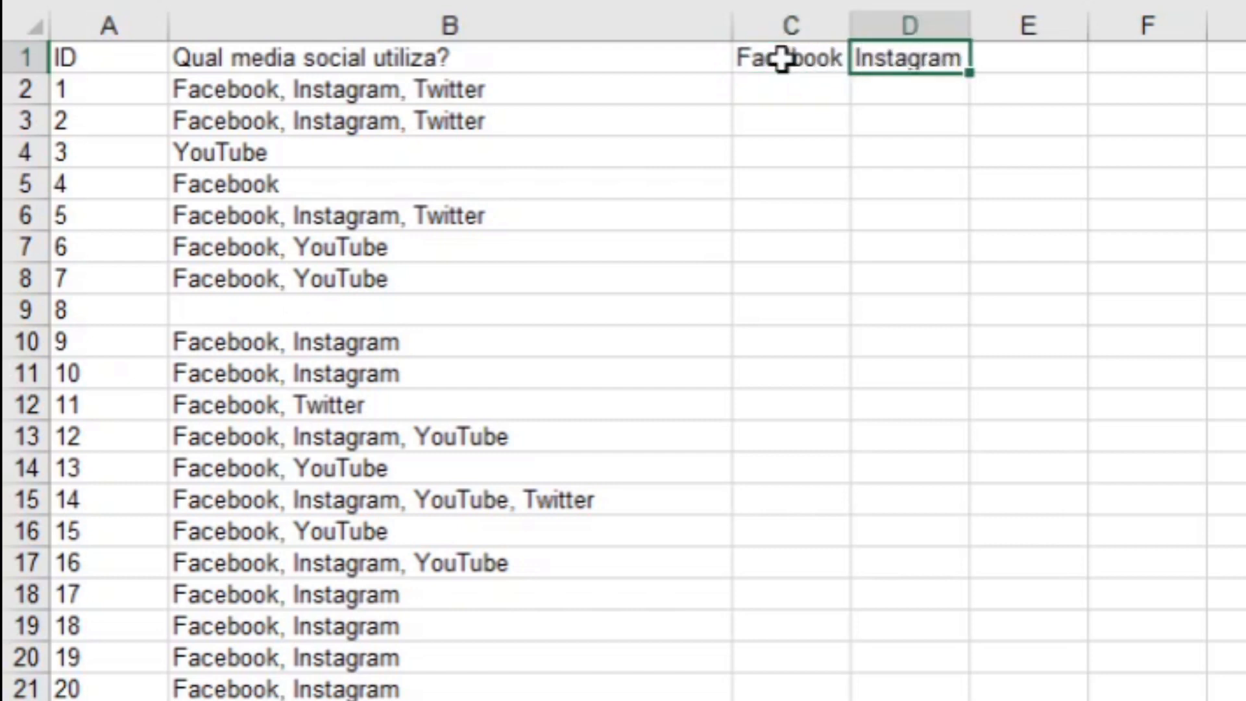
key("Tab")
type("Y")
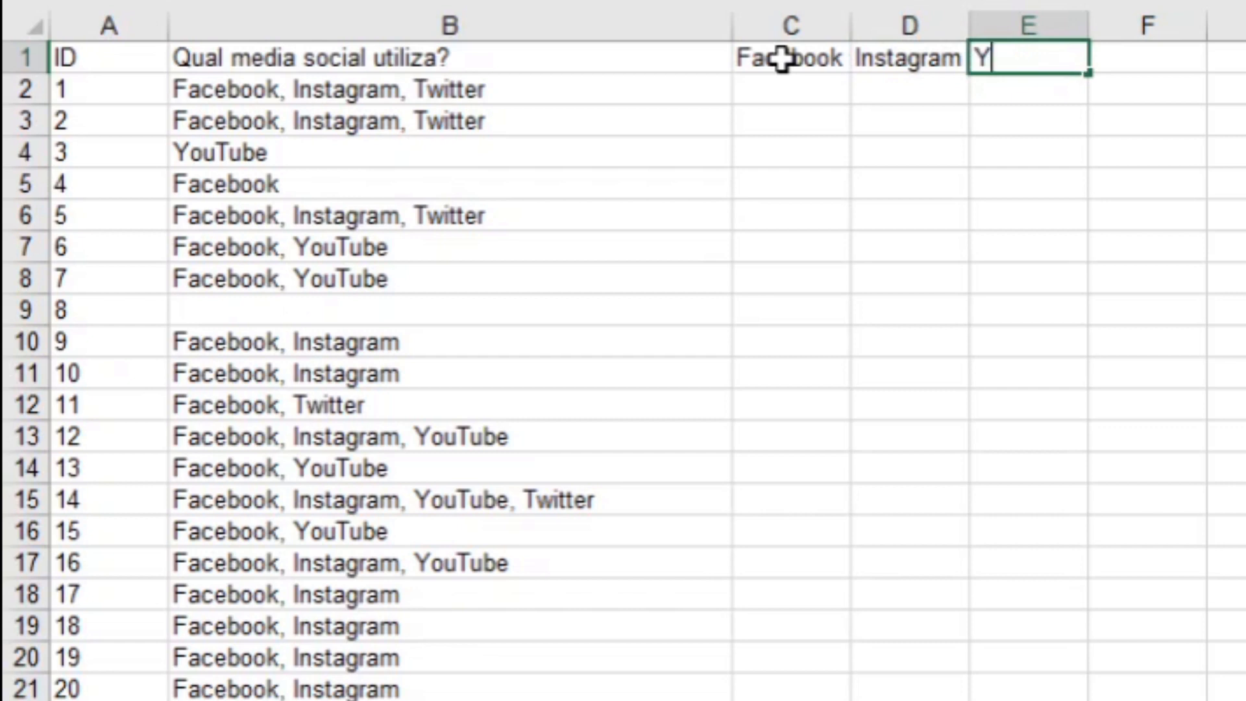
type("ouTube")
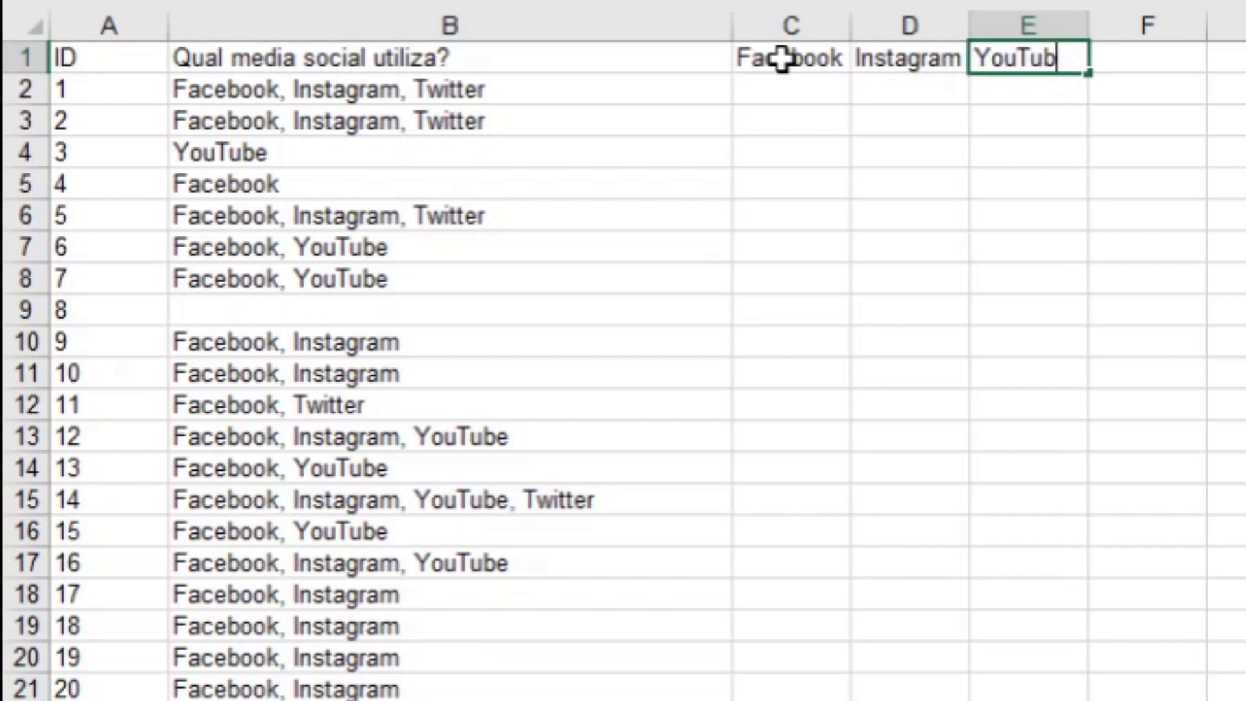
key("Tab")
type("Twitter")
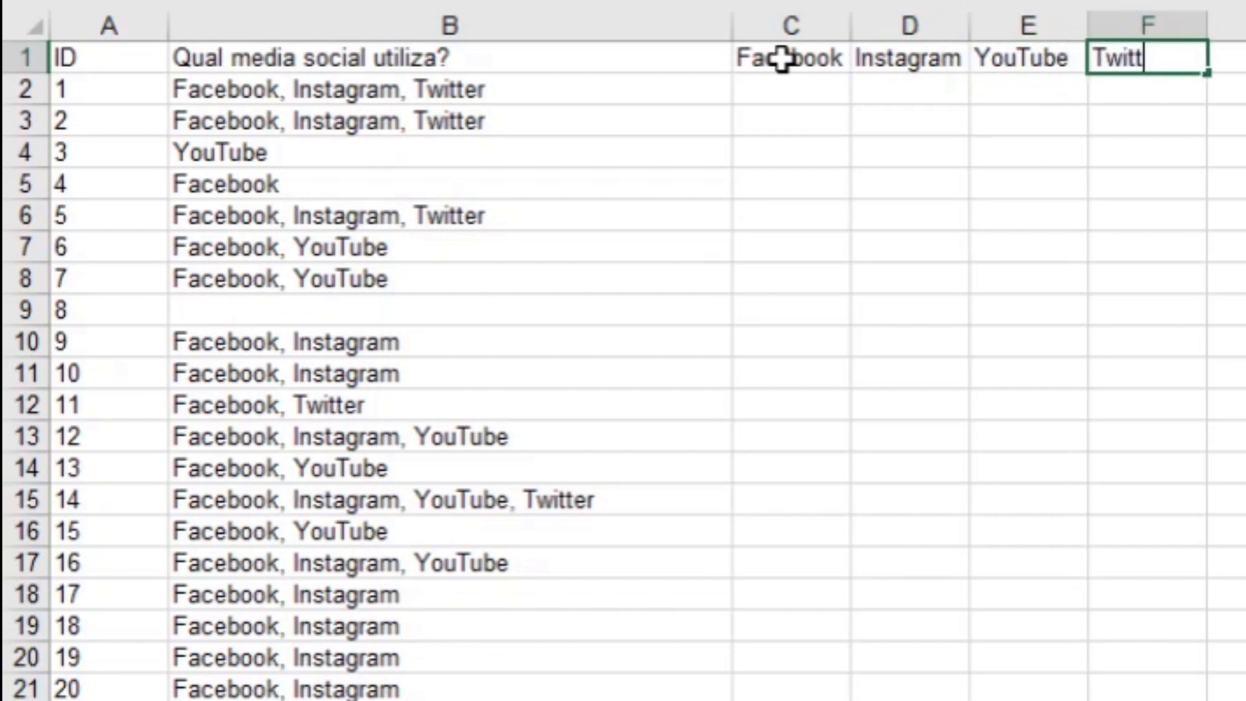
Code respondent 1's answers in C2:F2 as 1 for Facebook, 1 for Instagram, 0 for YouTube and 1 for Twitter.
left_click(808, 89)
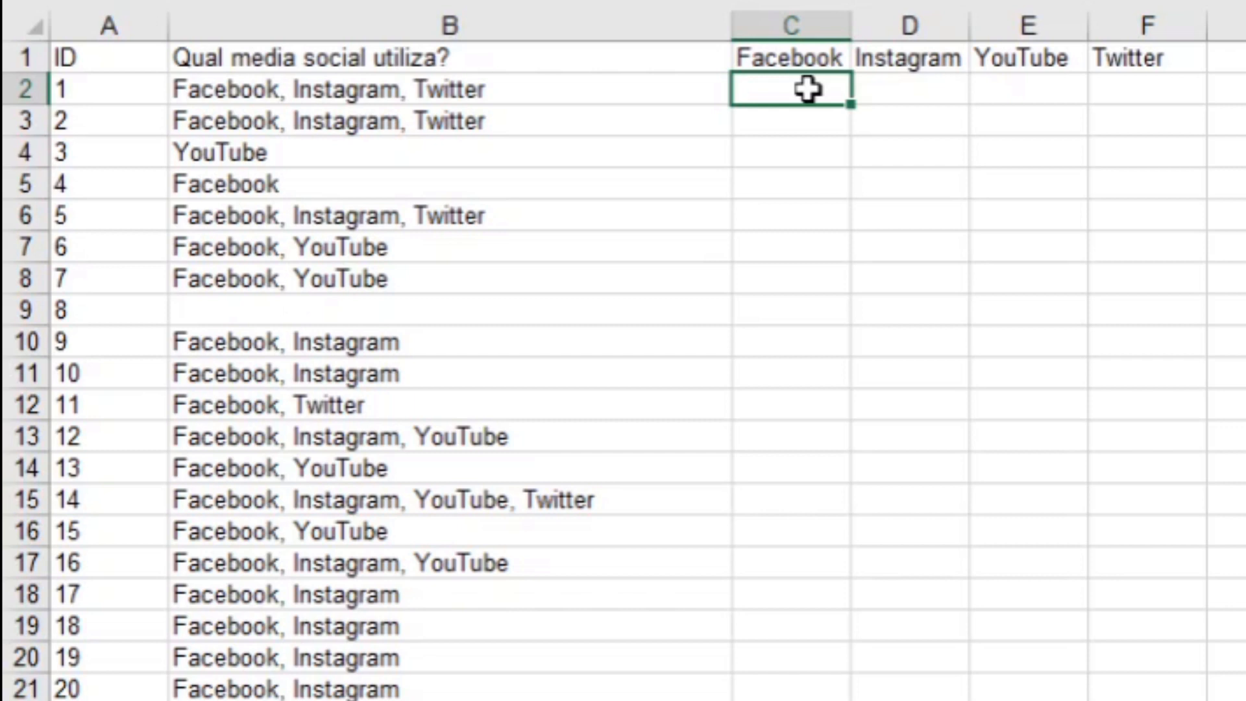
type("1")
key("Tab")
type("1")
key("Tab")
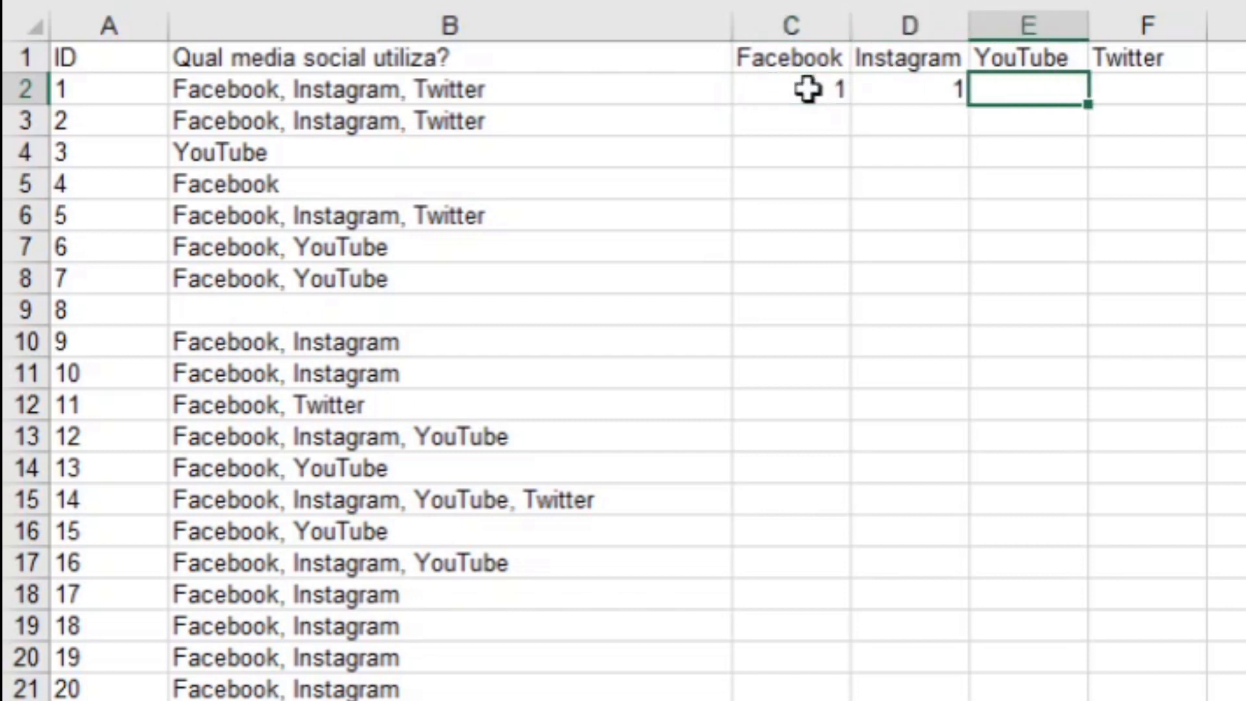
type("0")
key("Tab")
type("1")
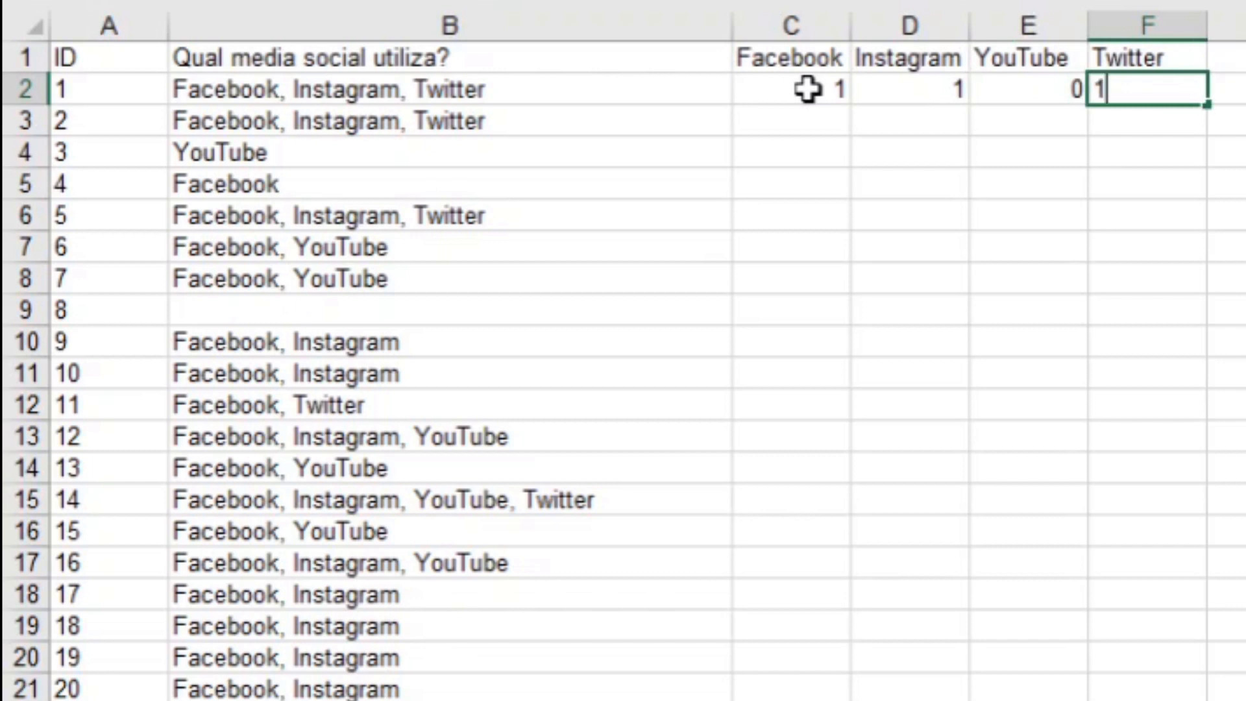
key("Tab")
Code respondent 2's answers in C3:F3 as 1 for Facebook, 1 for Instagram, 0 for YouTube and 1 for Twitter.
key("Down")
key("Left")
key("Left")
key("Left")
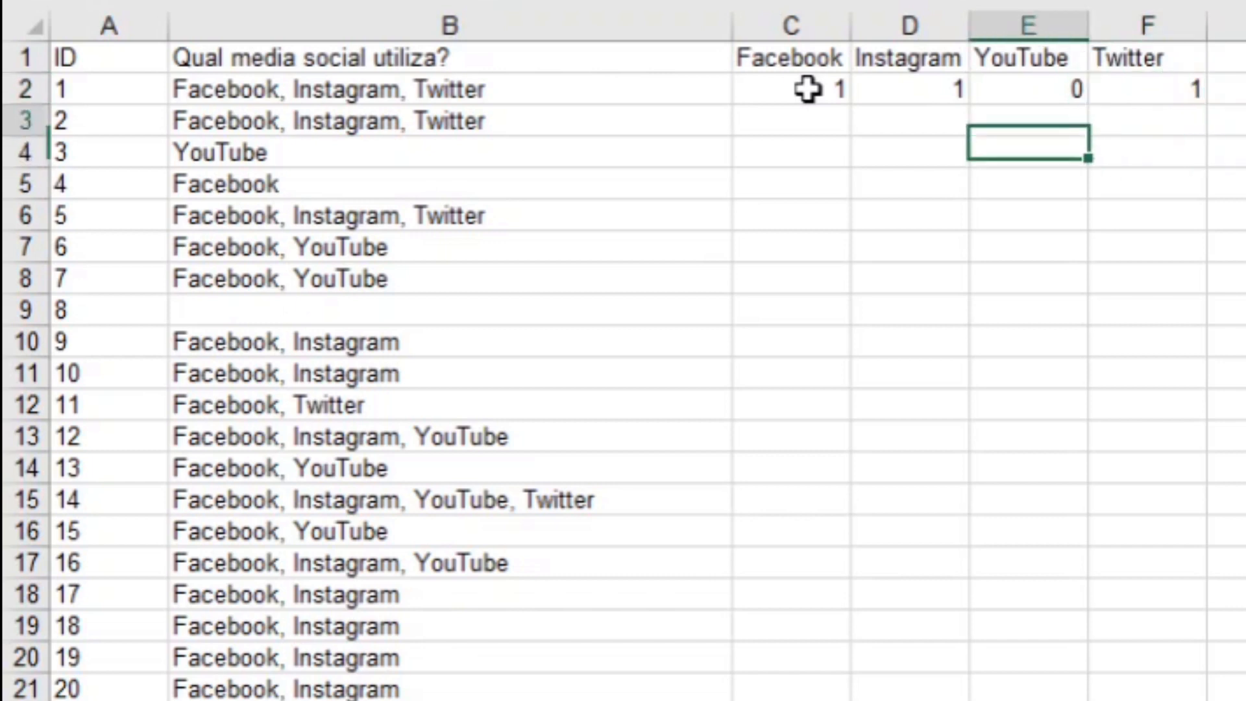
key("Left")
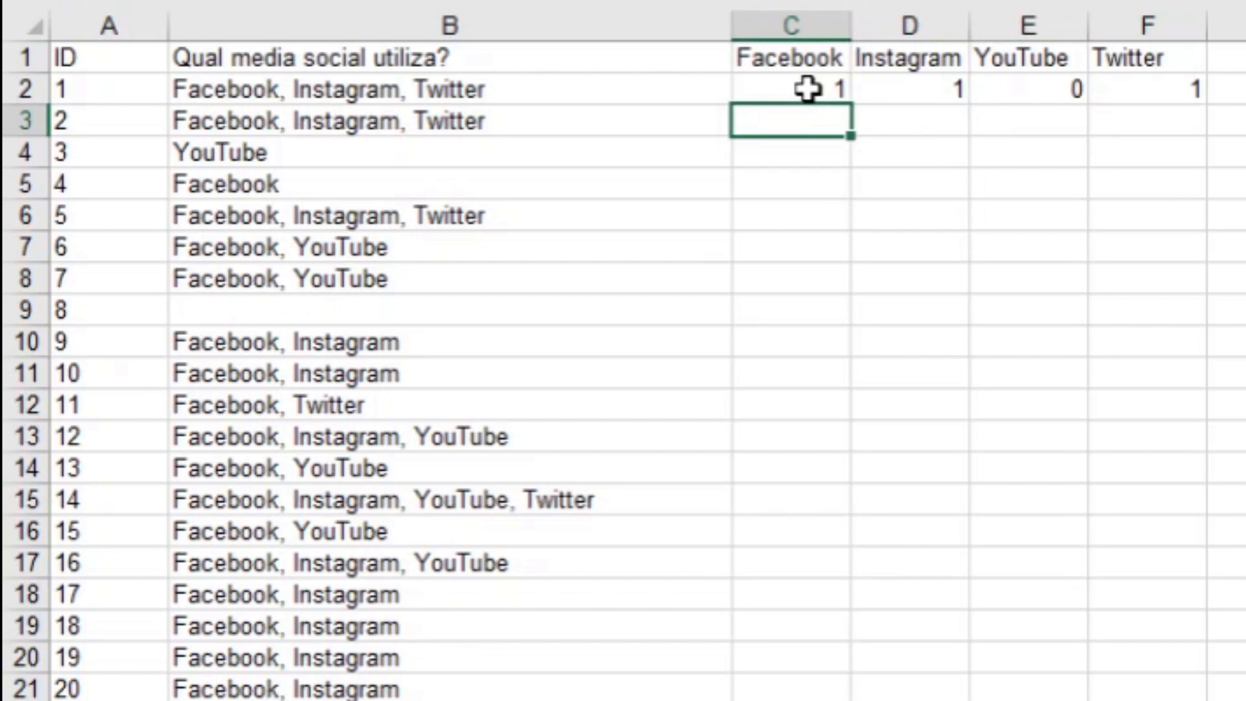
type("1")
key("Right")
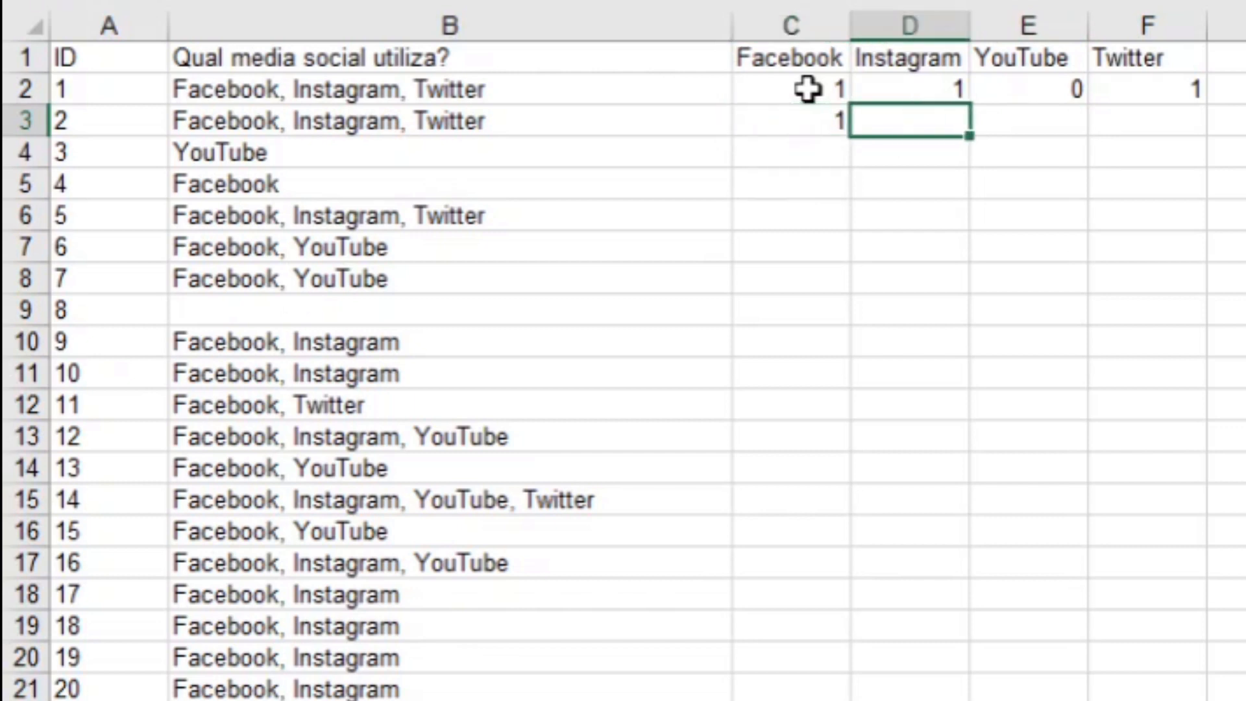
type("1")
key("Right")
type("0")
key("Right")
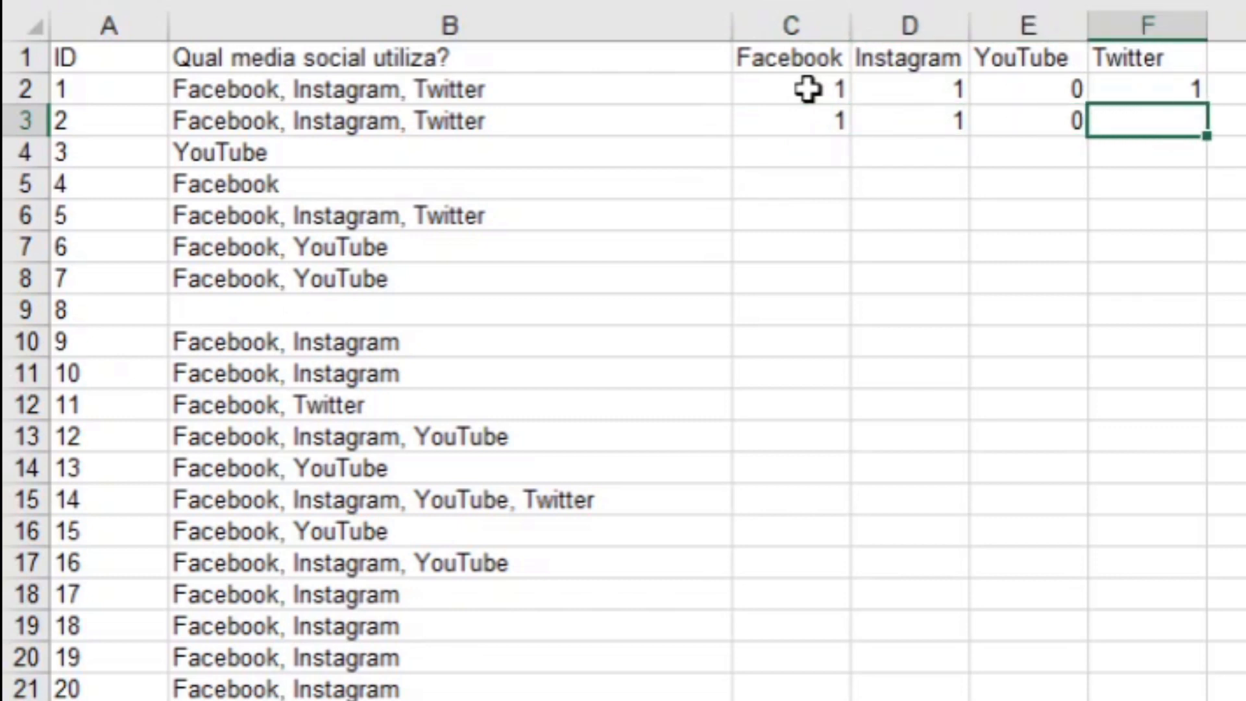
type("1")
key("Right")
Code respondent 3's answers in C4:F4 as 0 for Facebook, 0 for Instagram, 1 for YouTube and 0 for Twitter.
key("Down")
key("Left")
key("Left")
key("Left")
key("Left")
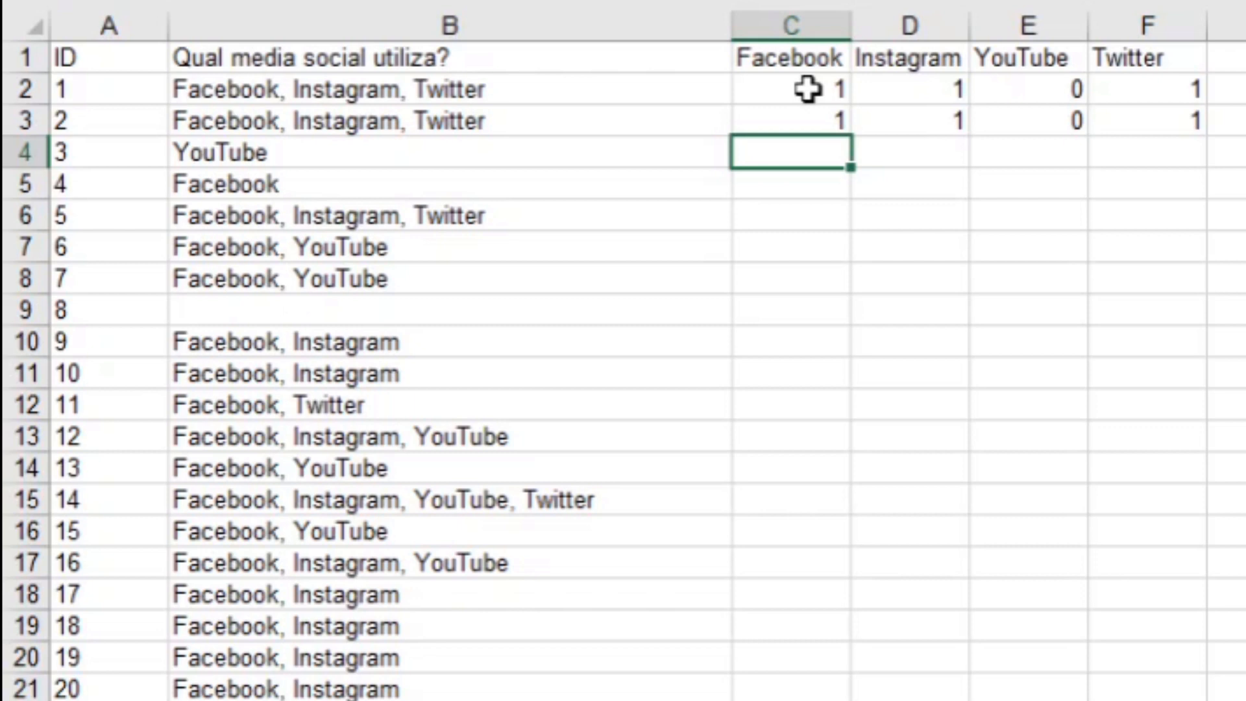
type("0")
key("Right")
type("0")
key("Right")
type("1")
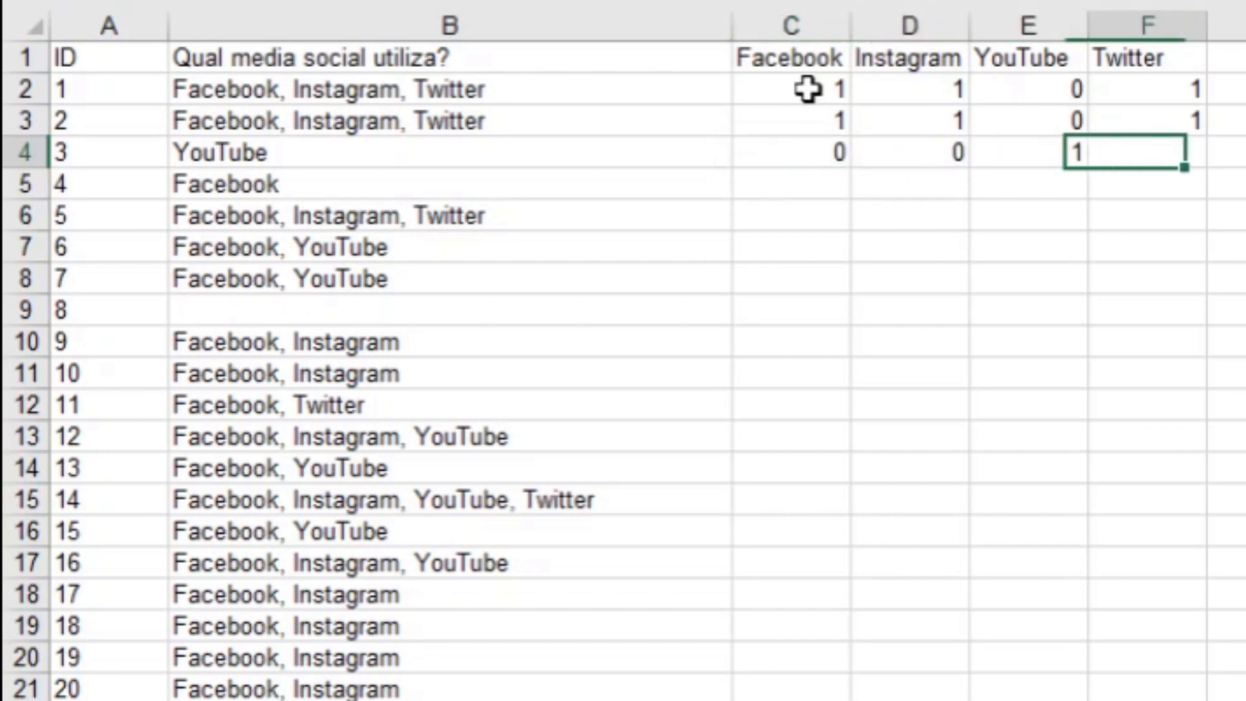
key("Right")
type("0")
key("Right")
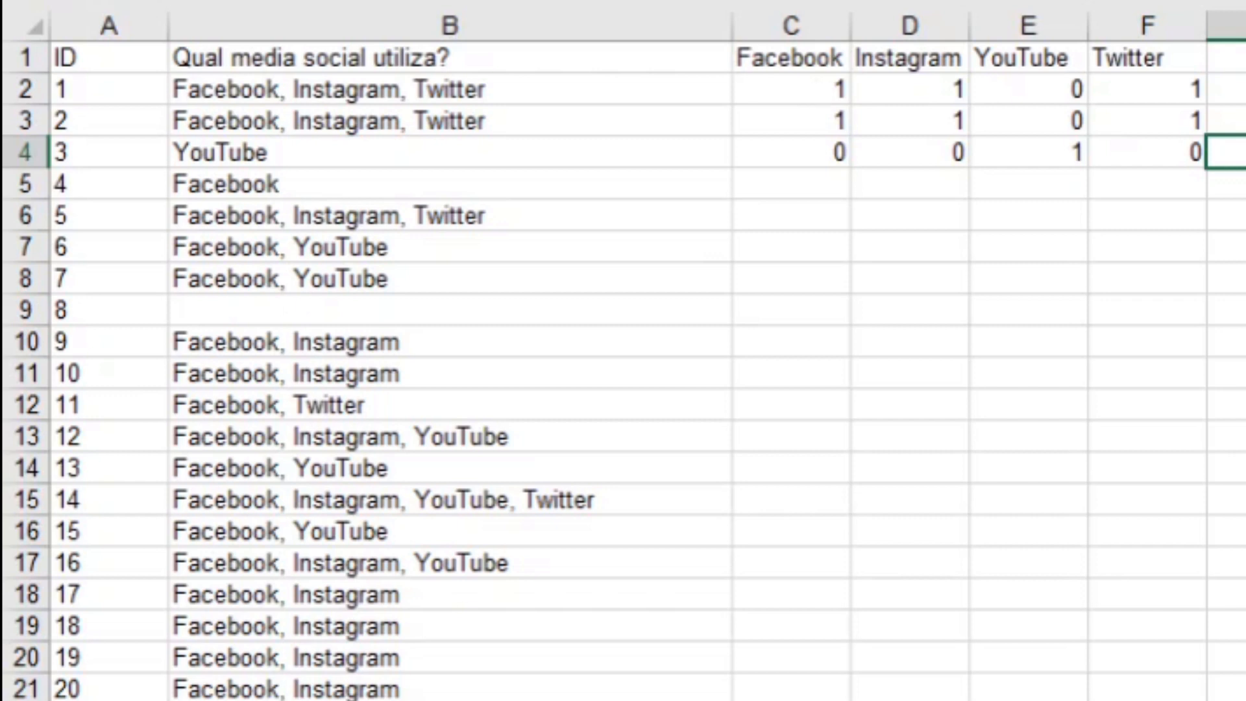
On the next worksheet, which lists the four social networks, enter the numbers 0 through 4 in cells D2 to D6.
key("ctrl+Page_Down")
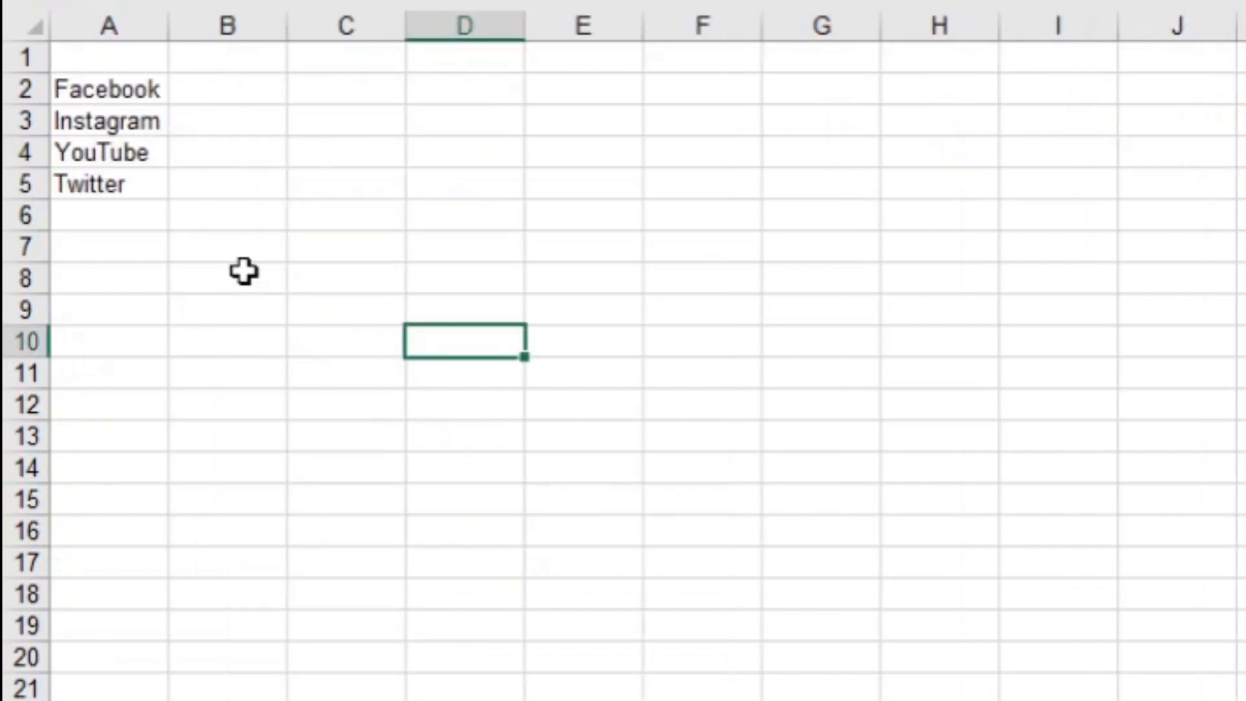
left_click_drag(151, 91, 145, 184)
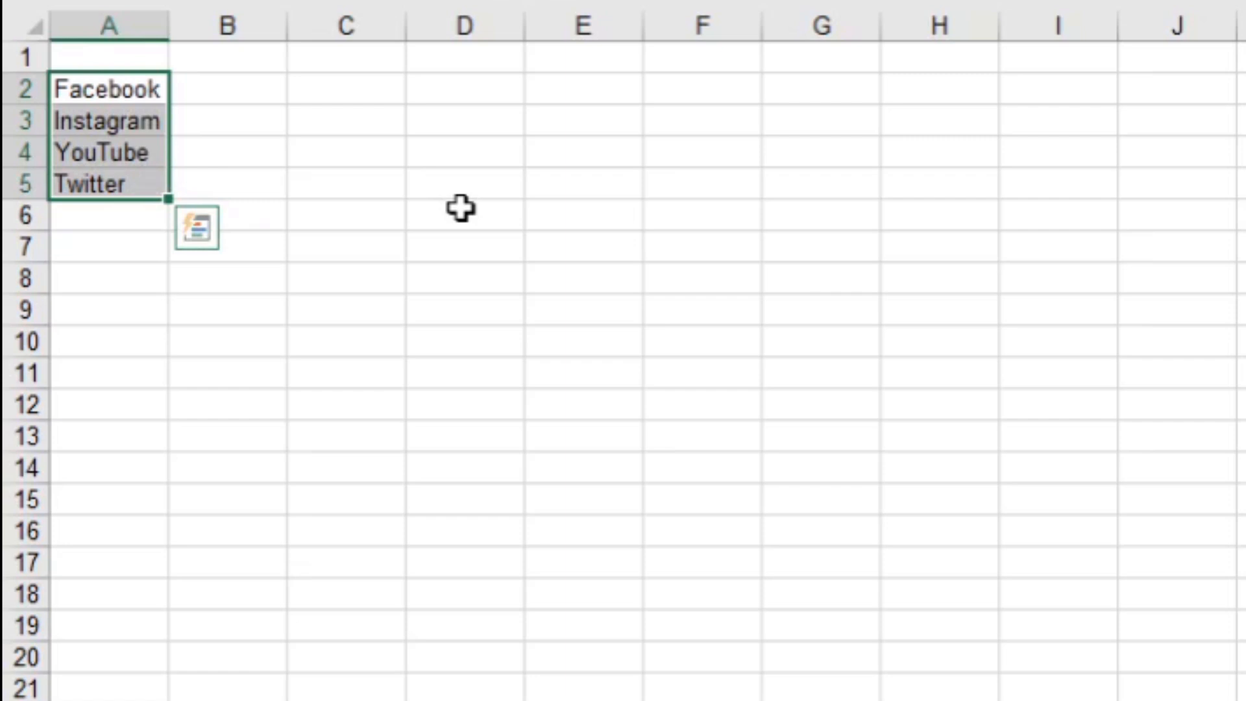
left_click(449, 92)
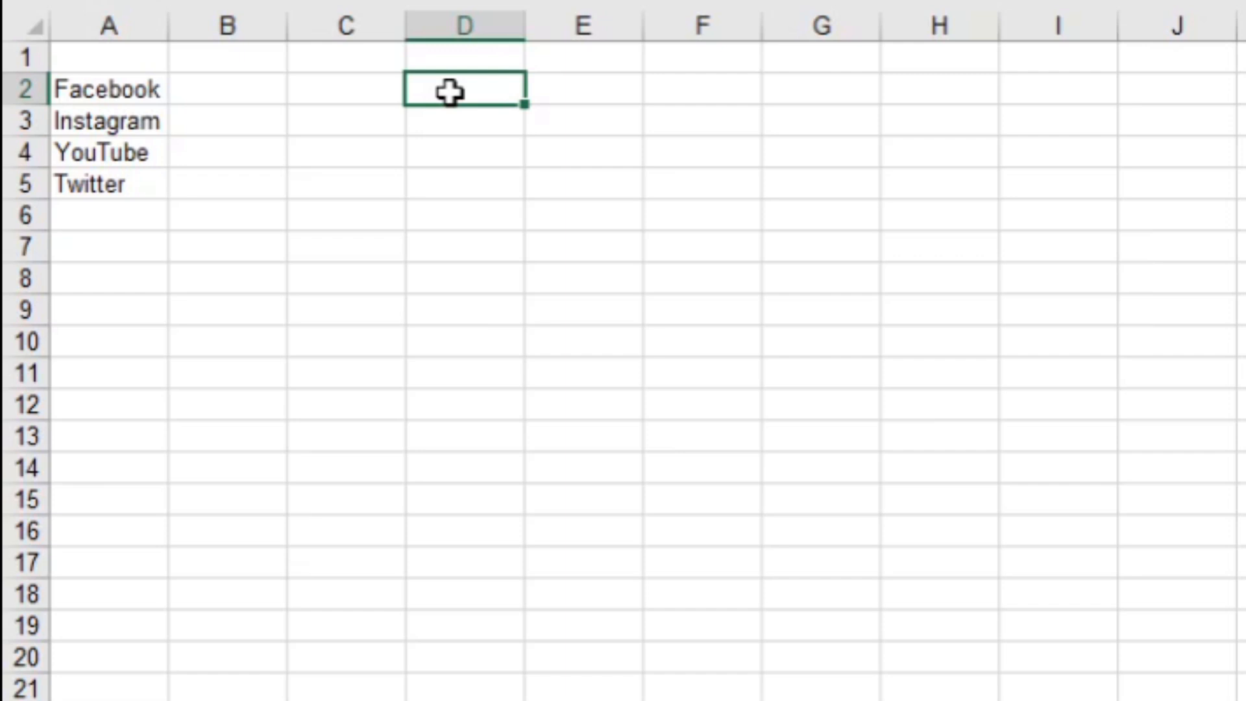
type("0")
key("Return")
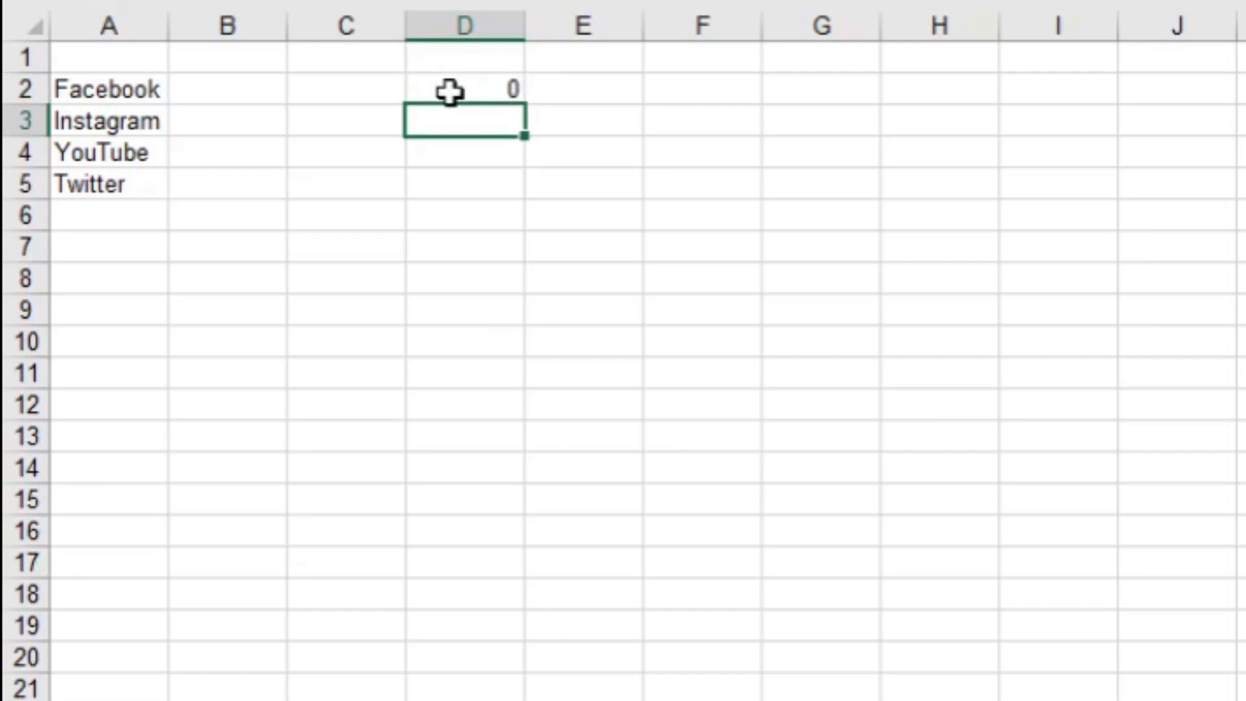
type("1")
key("Return")
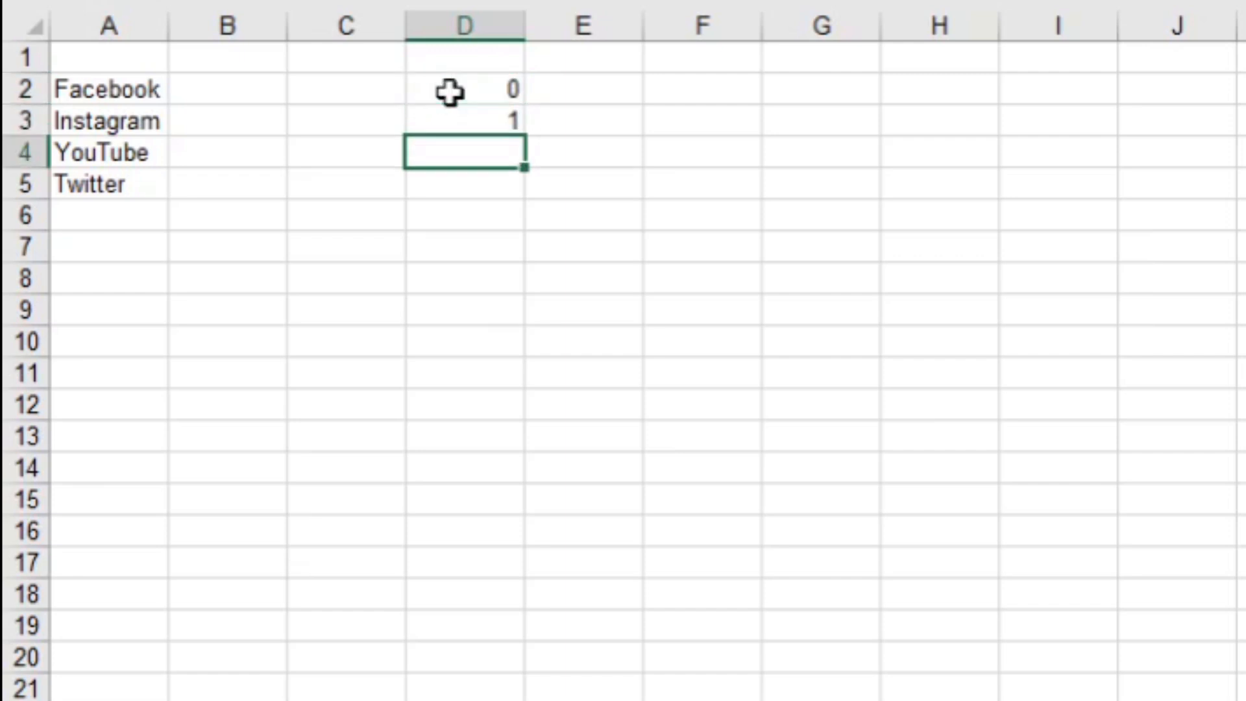
type("2")
key("Return")
type("3")
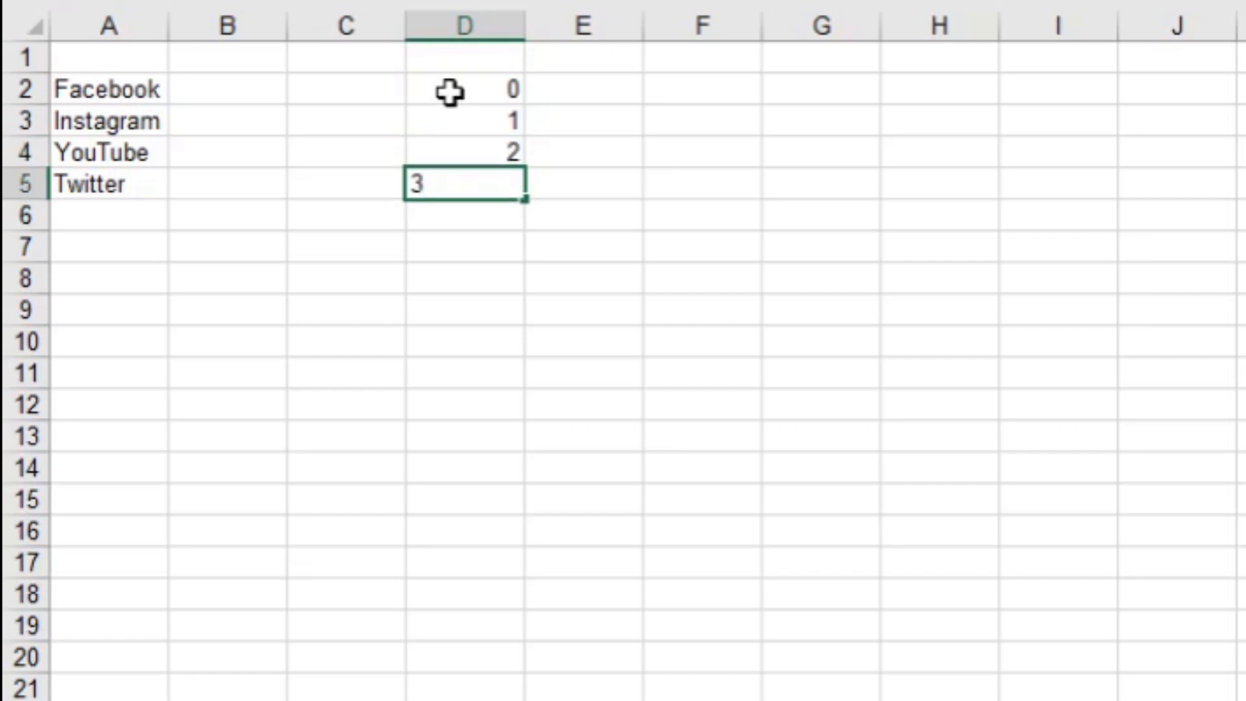
key("Return")
type("4")
key("Return")
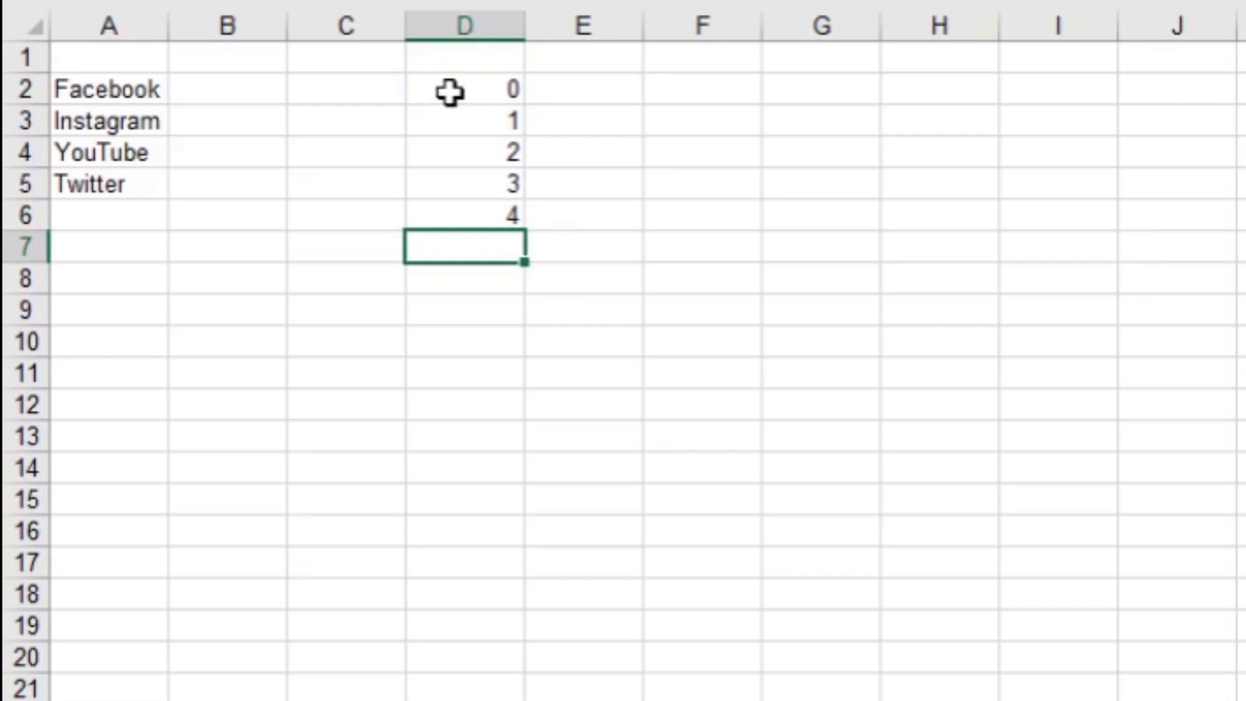
Enter the formula =COMBIN(4;D2) in cell E2 to calculate the combinations of four networks for the count in D2.
left_click(609, 84)
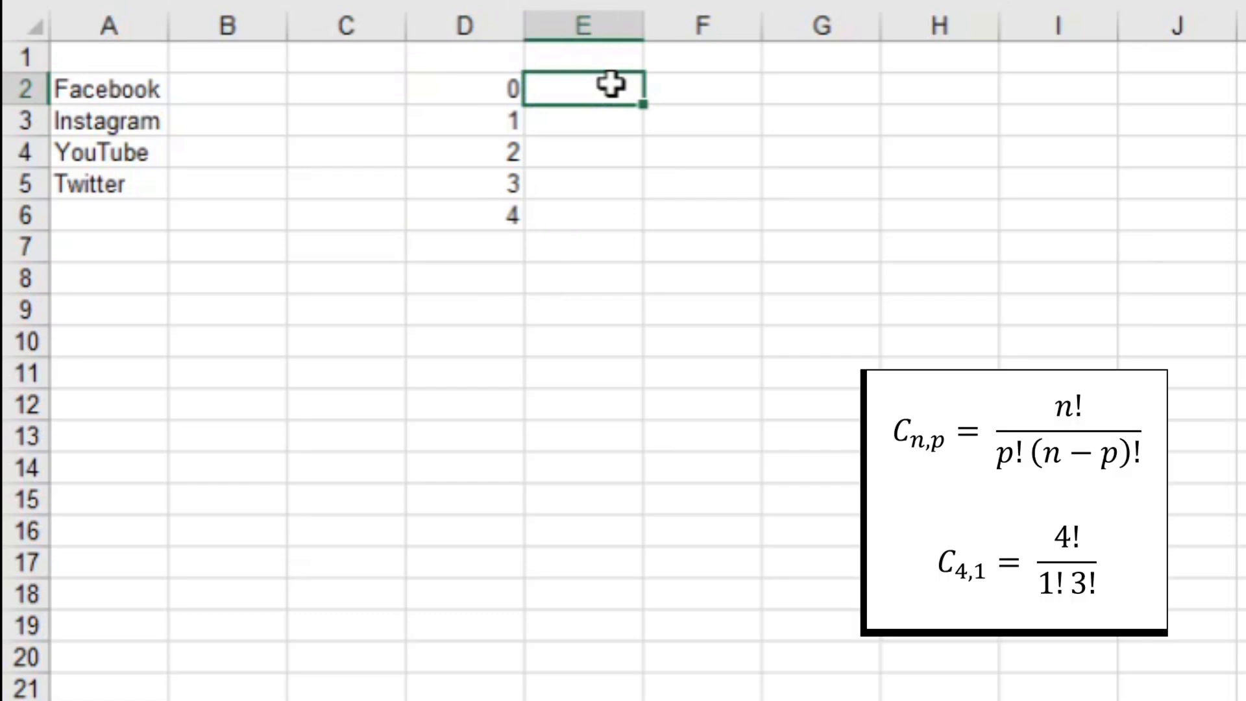
type("=co")
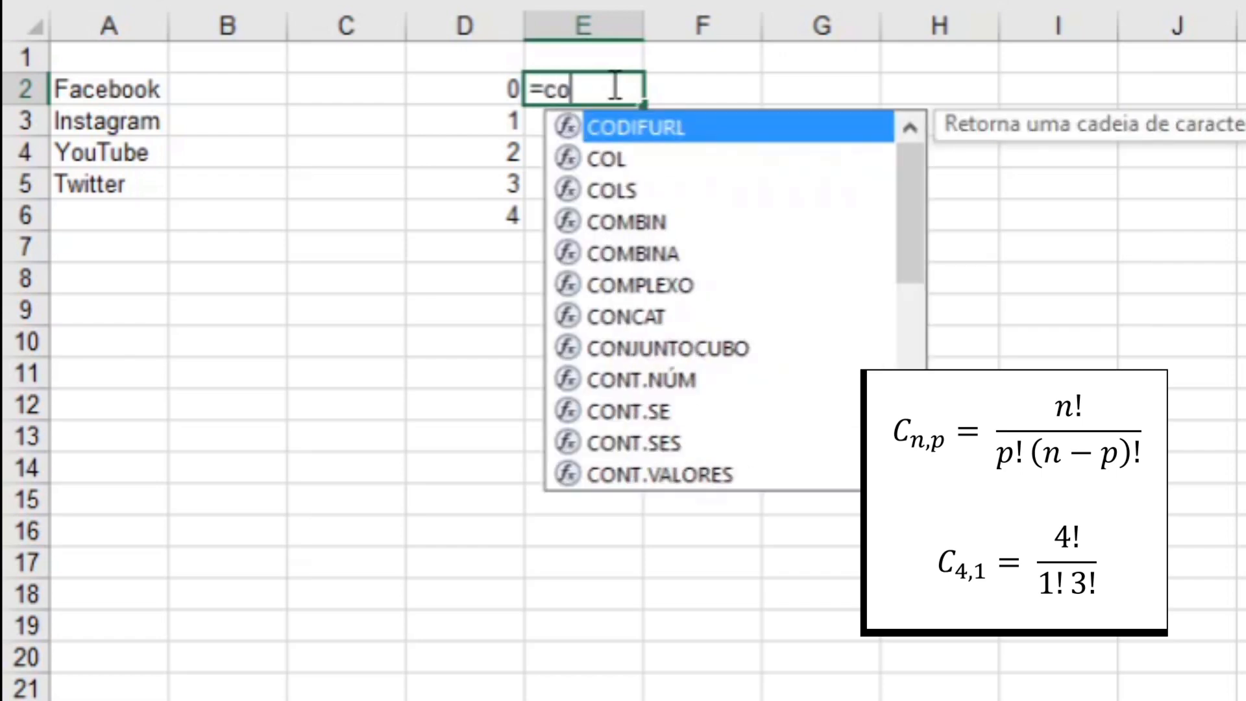
type("mbin")
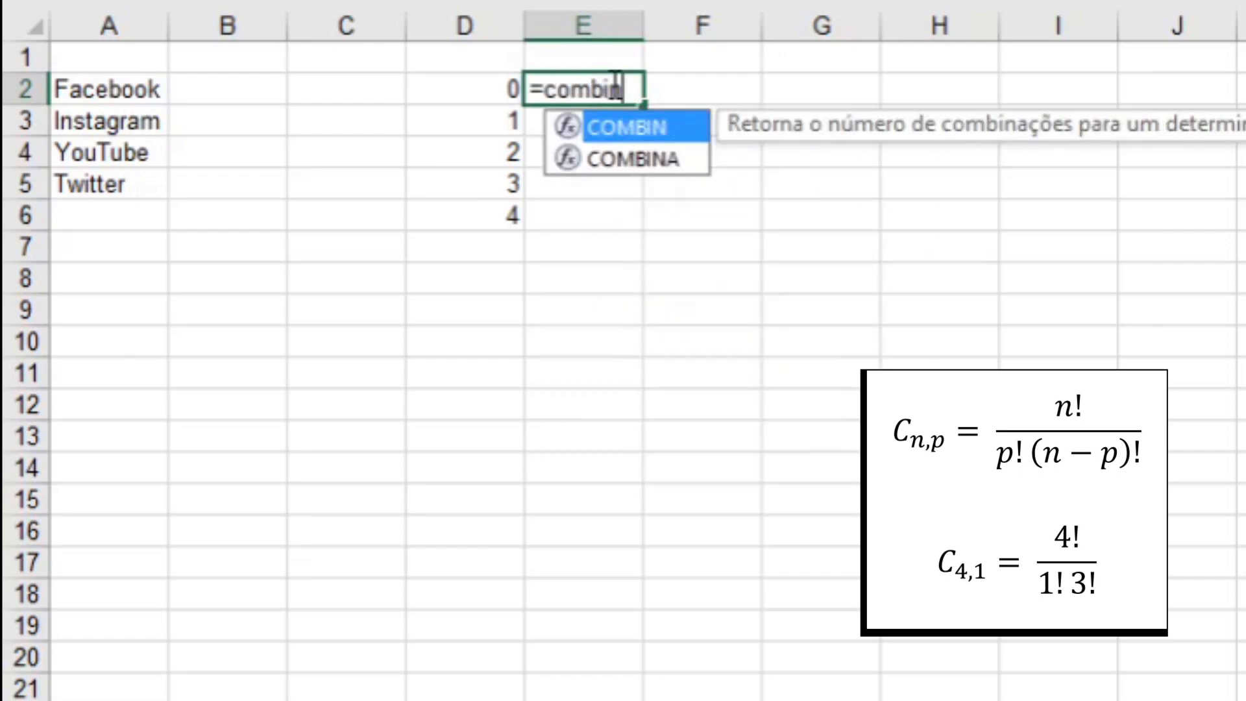
type("(")
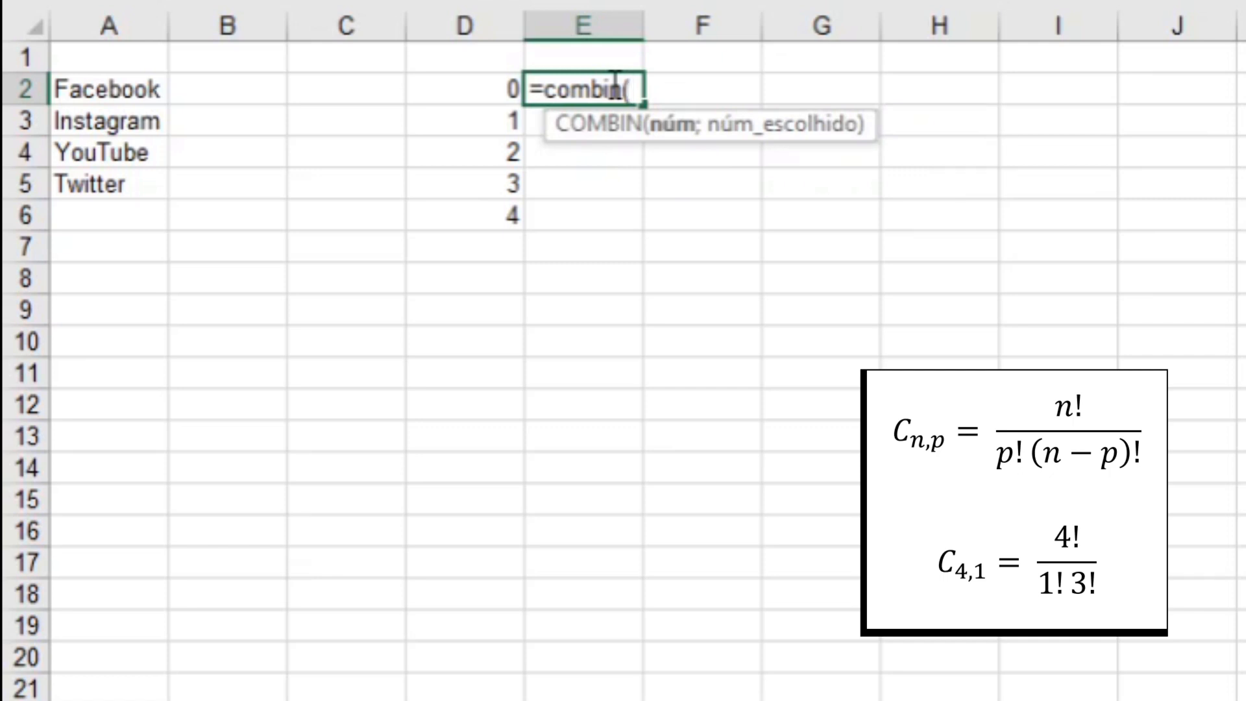
type("4")
type(";")
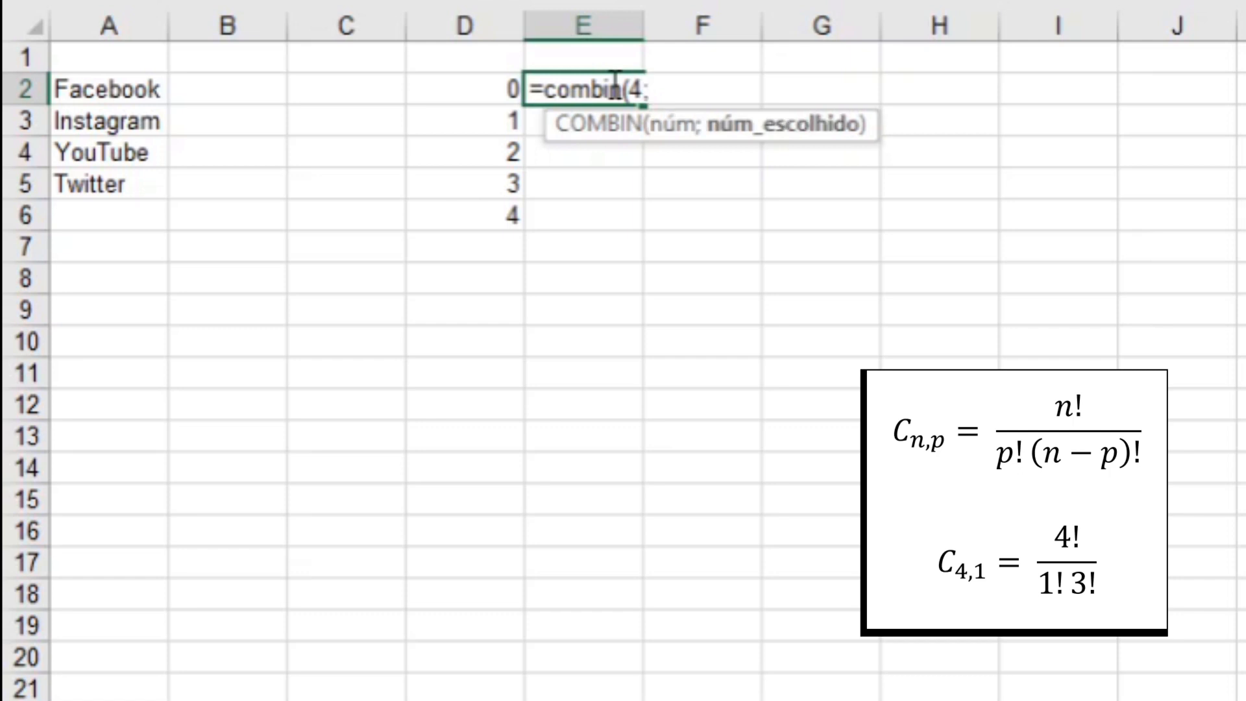
left_click(490, 86)
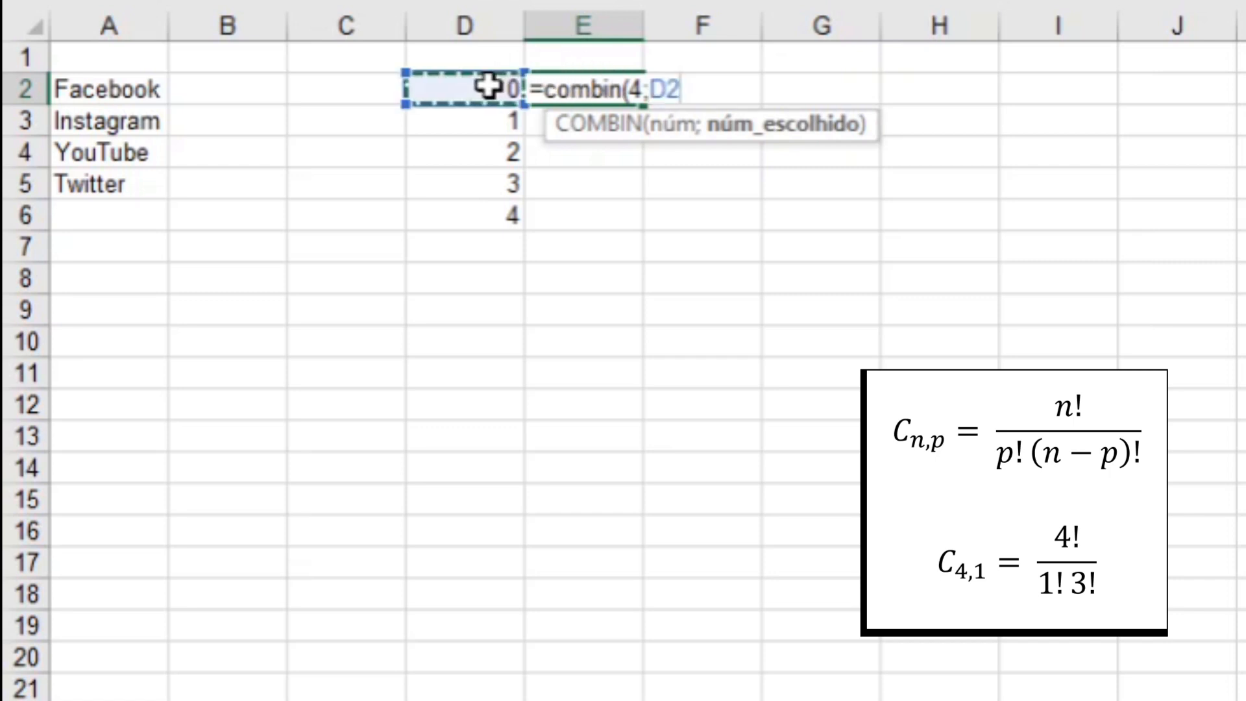
type(")")
key("Return")
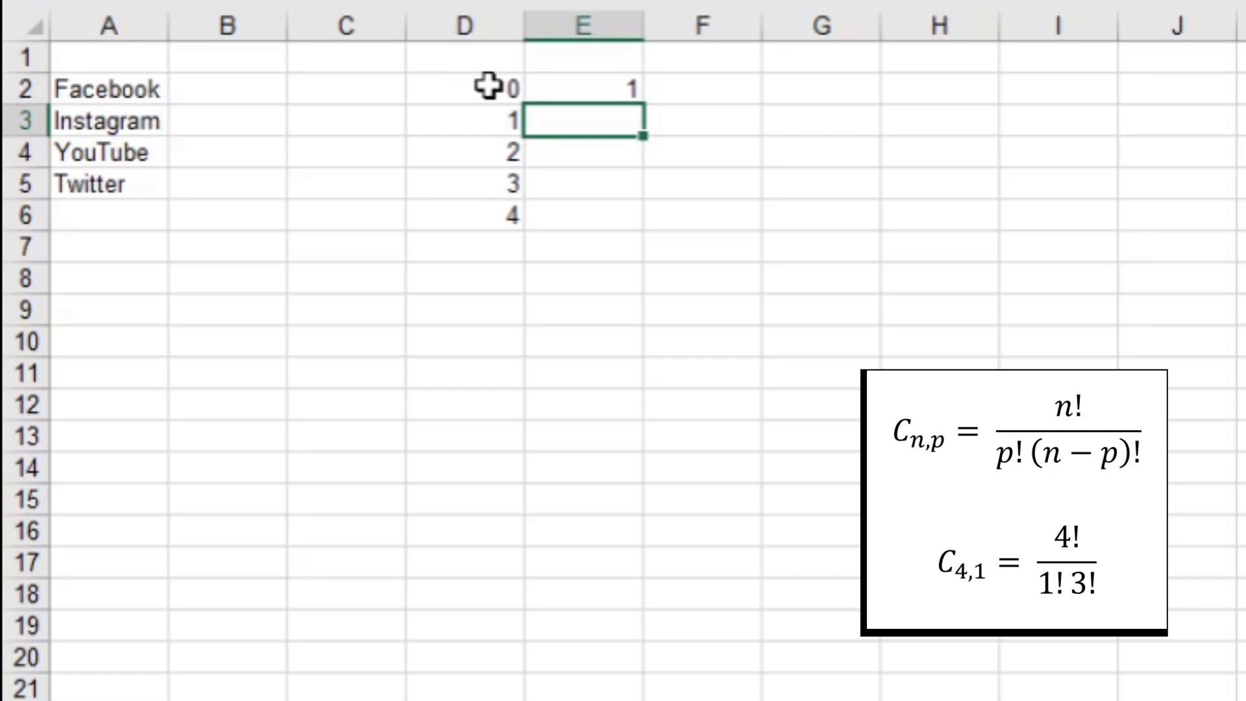
Copy the COMBIN formula from E2 down through E6 to calculate combinations for each count in D3:D6.
left_click(610, 92)
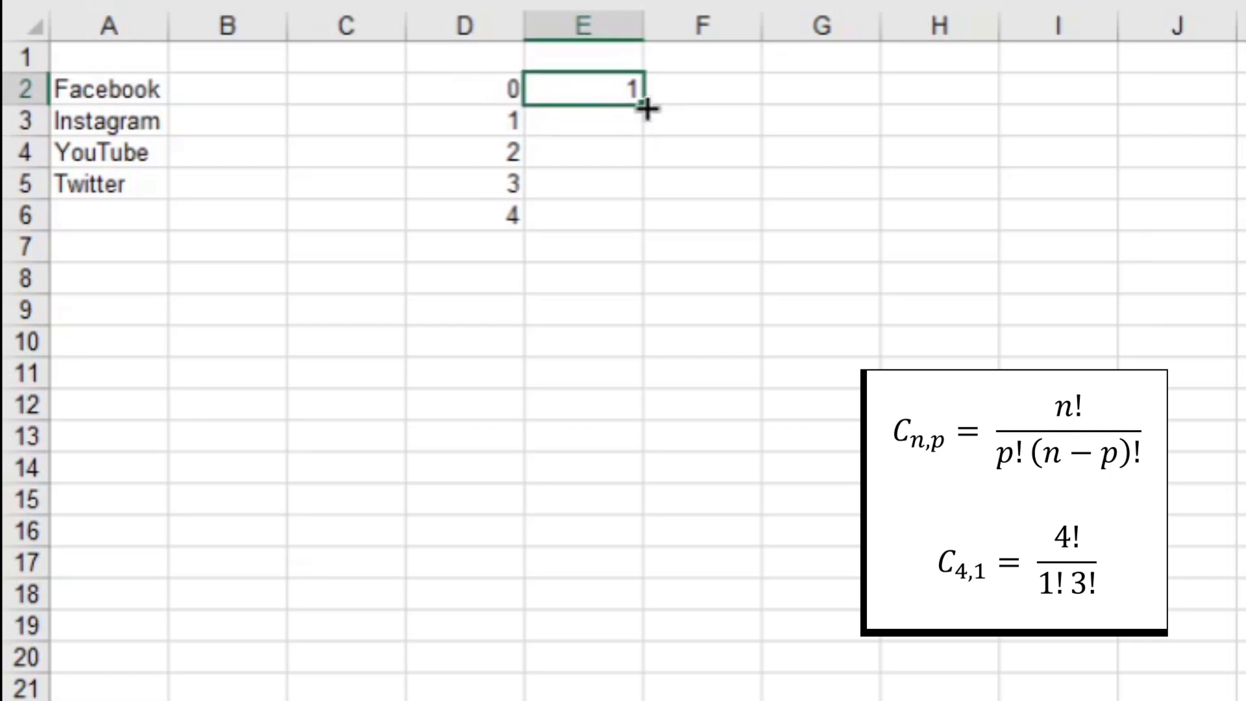
left_click_drag(646, 108, 645, 135)
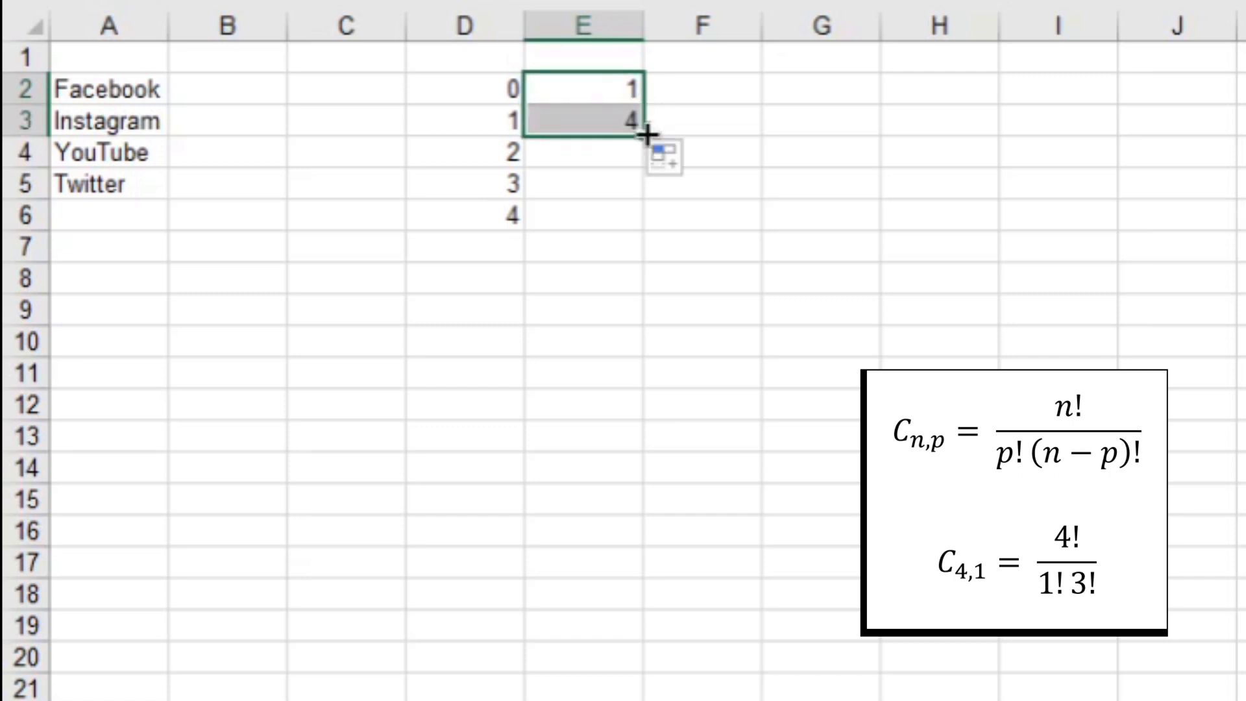
left_click(579, 116)
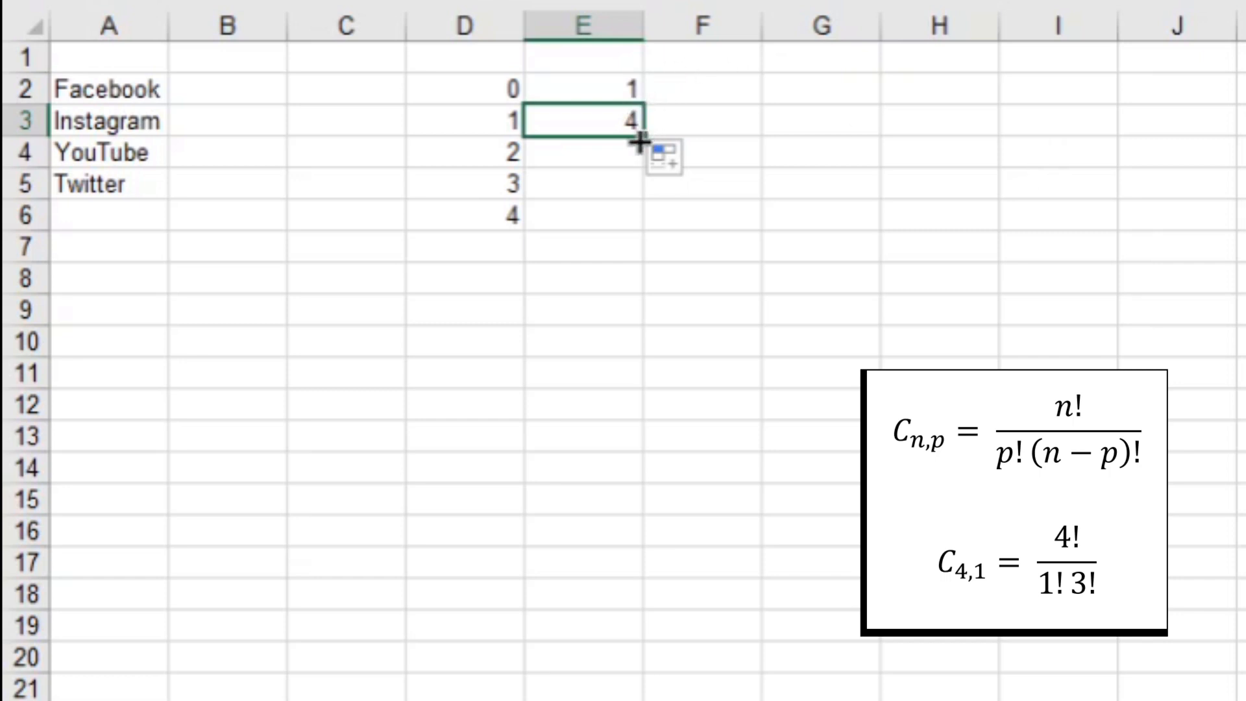
left_click_drag(639, 139, 639, 170)
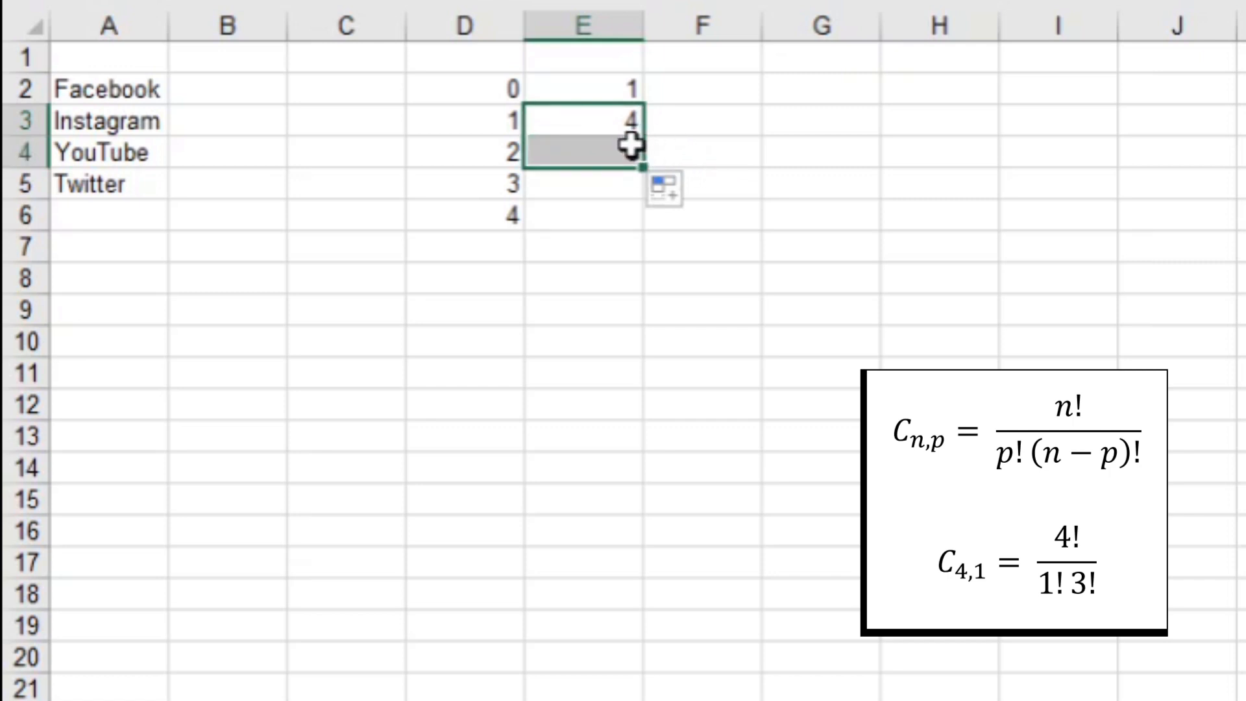
left_click(629, 145)
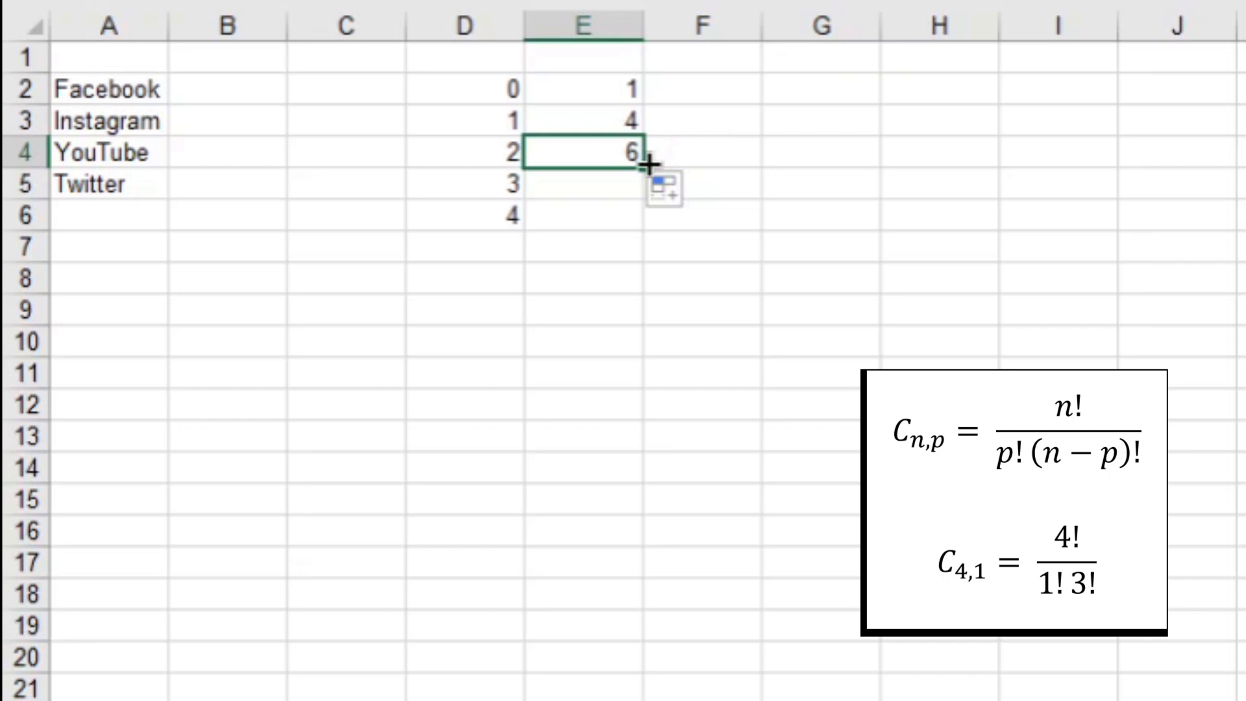
left_click_drag(646, 165, 649, 194)
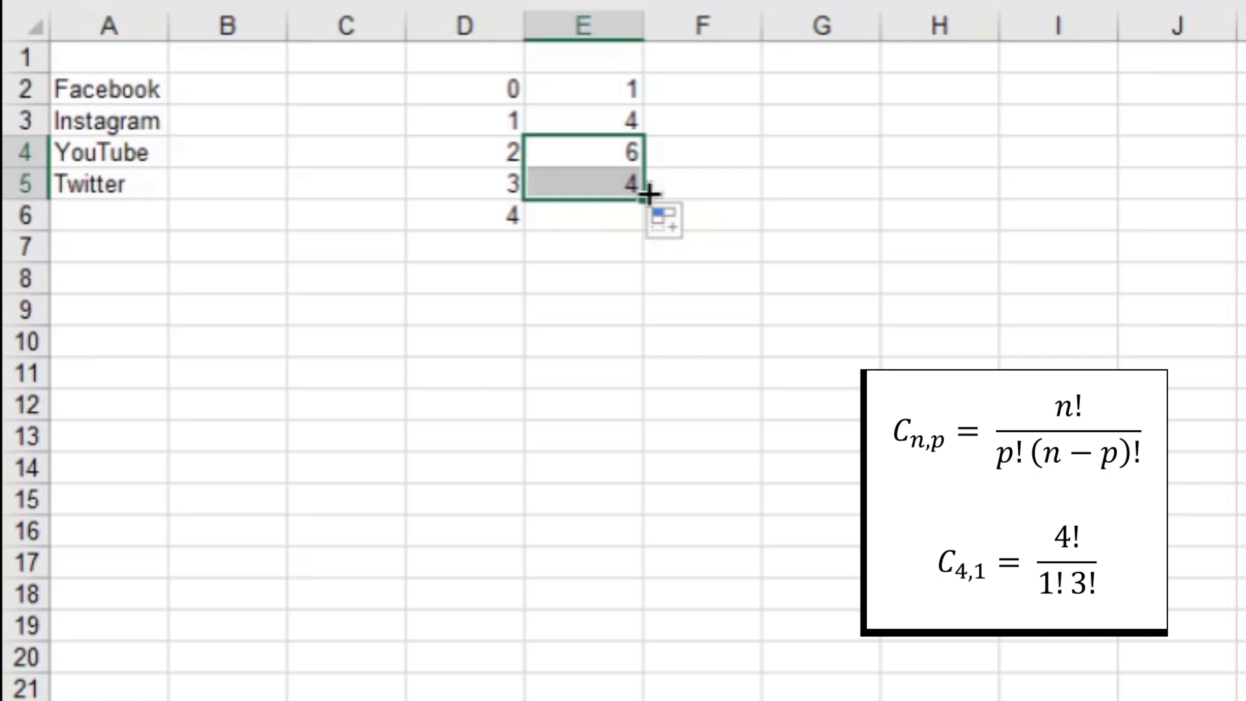
left_click_drag(643, 200, 638, 225)
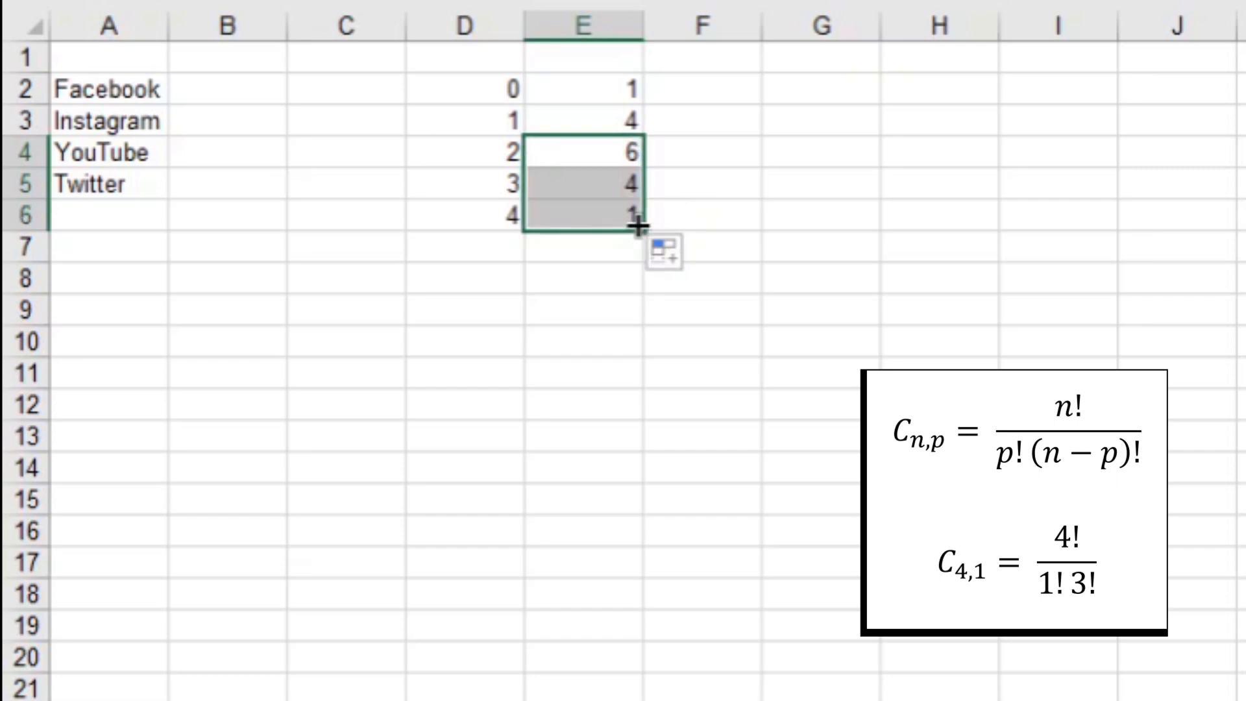
left_click(598, 211)
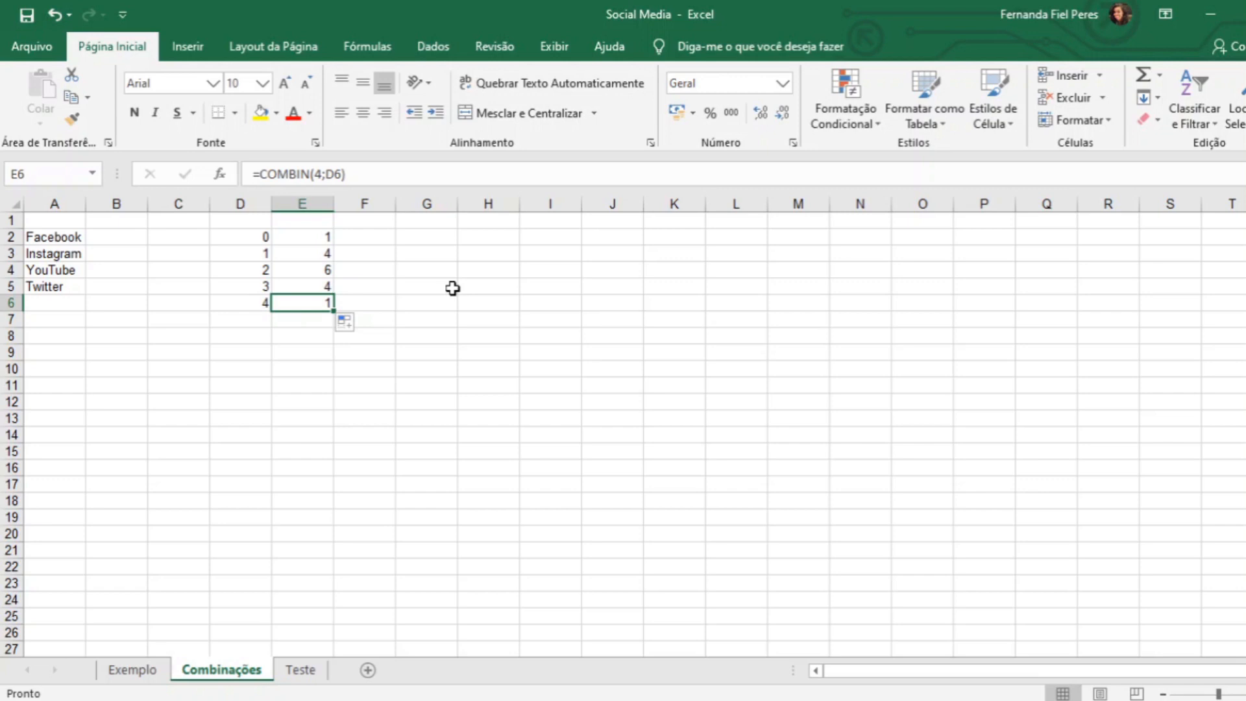
left_click_drag(330, 235, 318, 310)
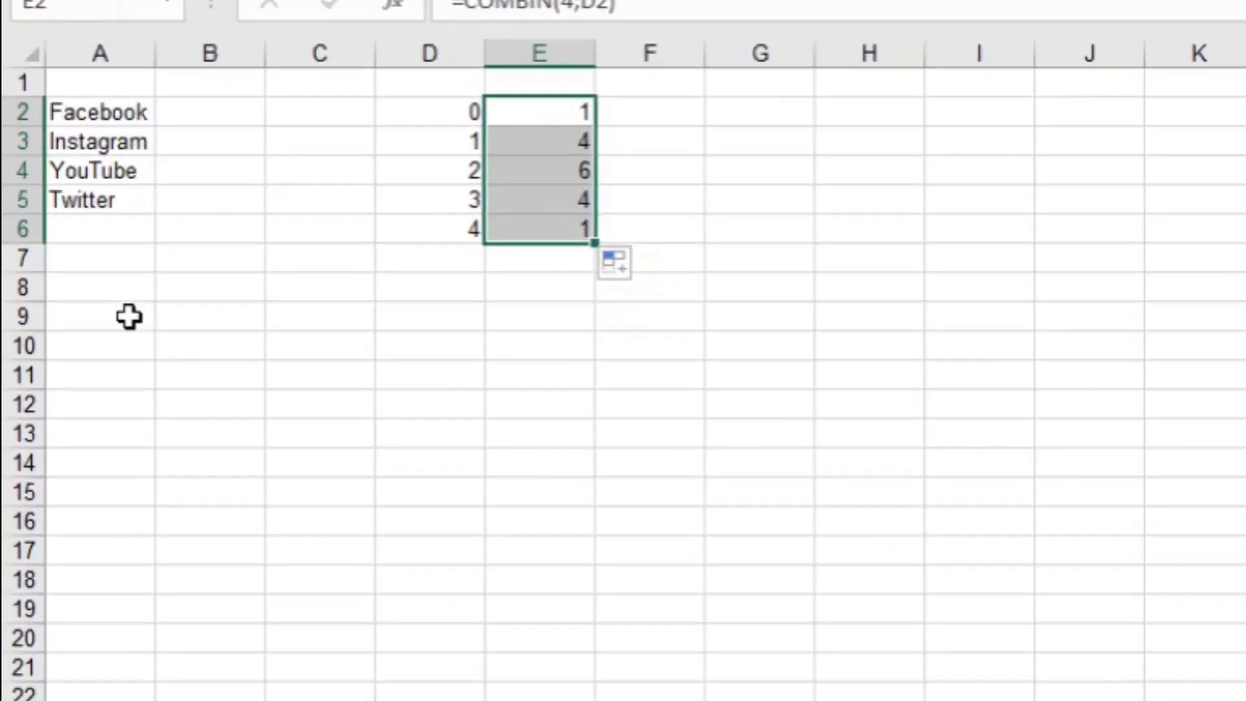
Start a code list in row 9 with Nenhuma in A9 and the code 0 in B9.
left_click(68, 355)
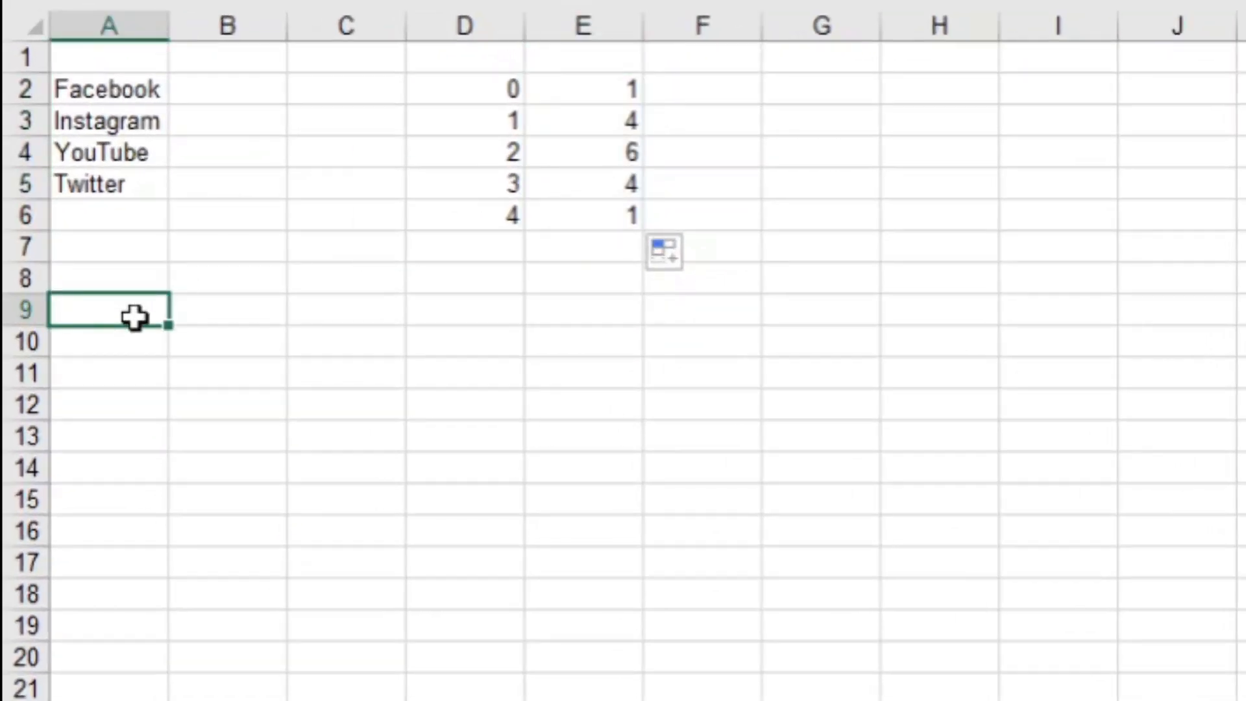
type("Nenhuma")
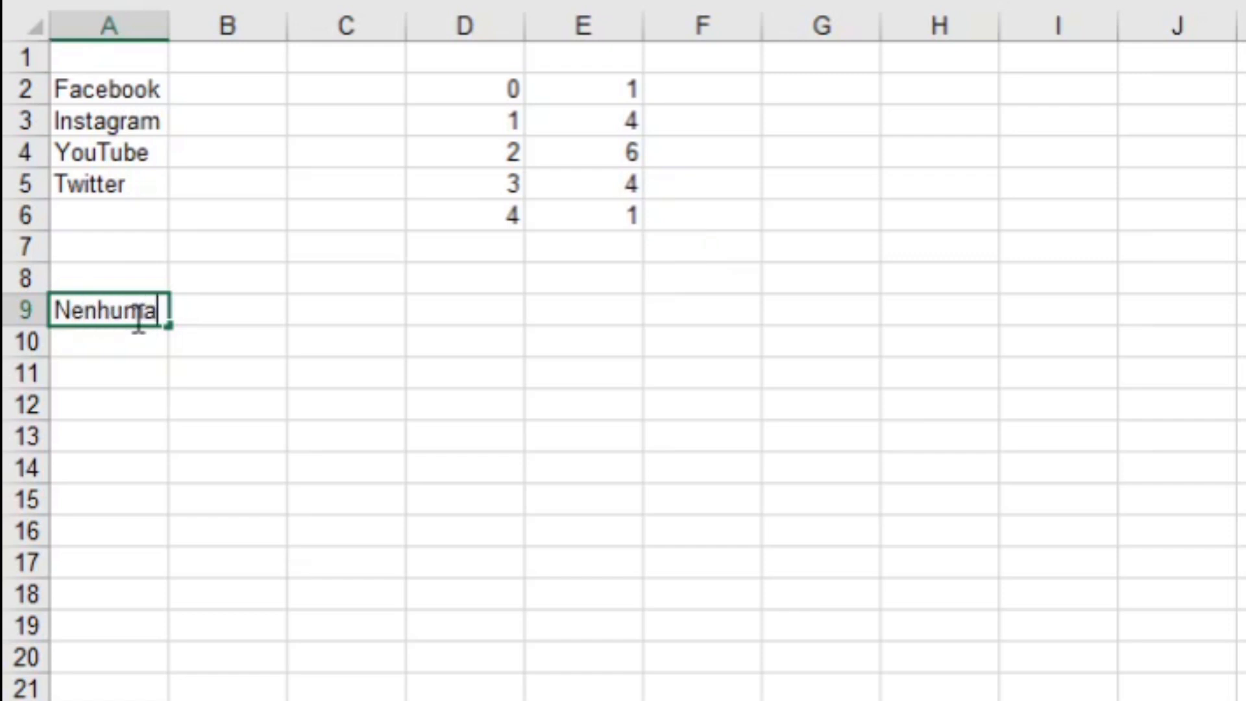
key("Tab")
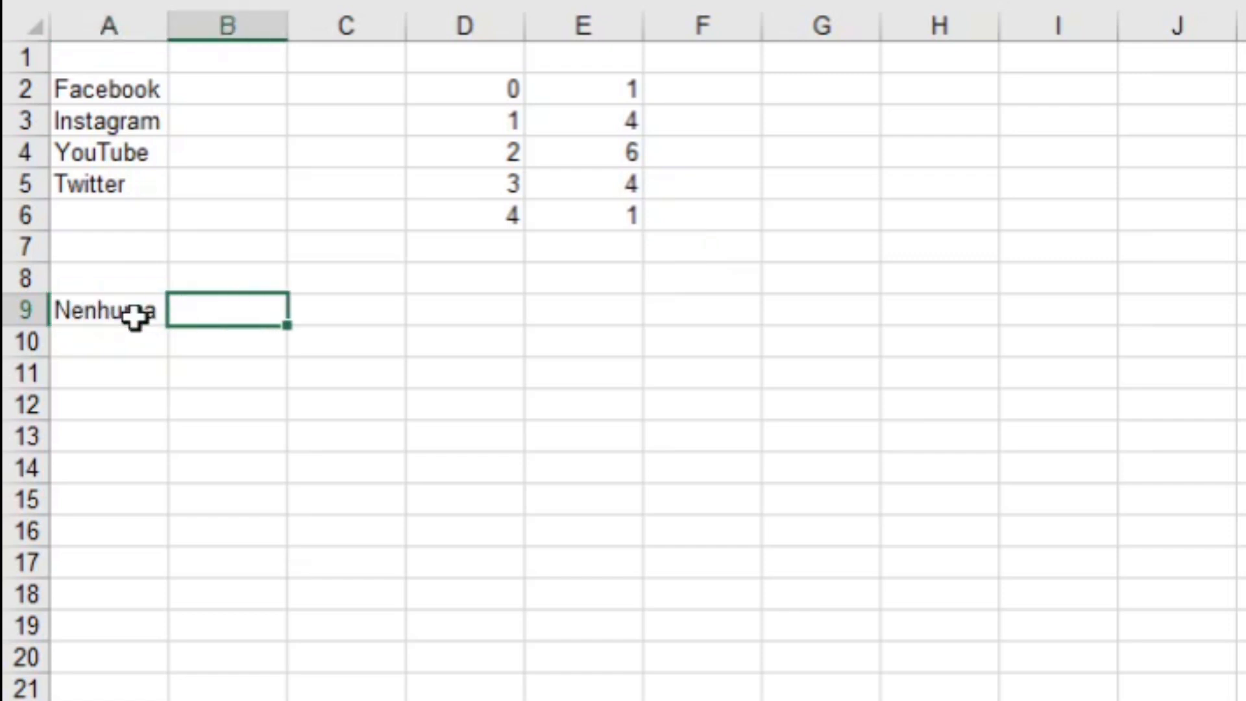
type("0")
key("Return")
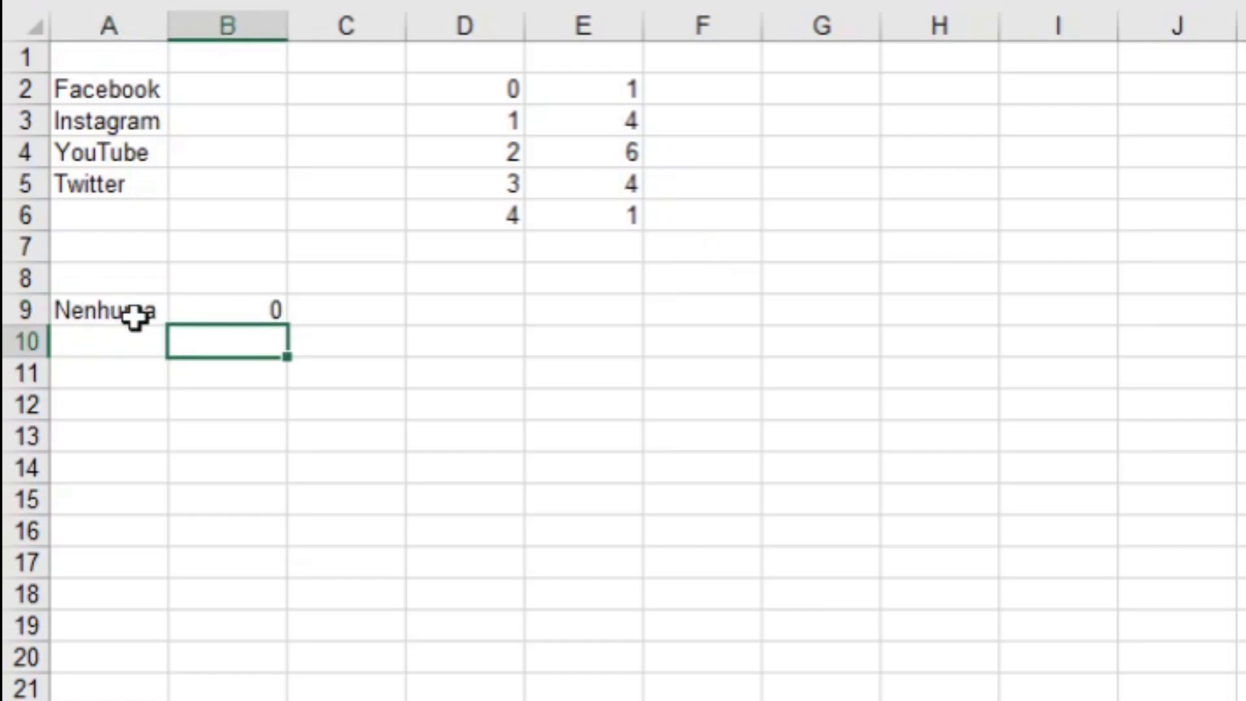
Add Facebook in A10 with the code 1 in B10.
key("Left")
type("Fa")
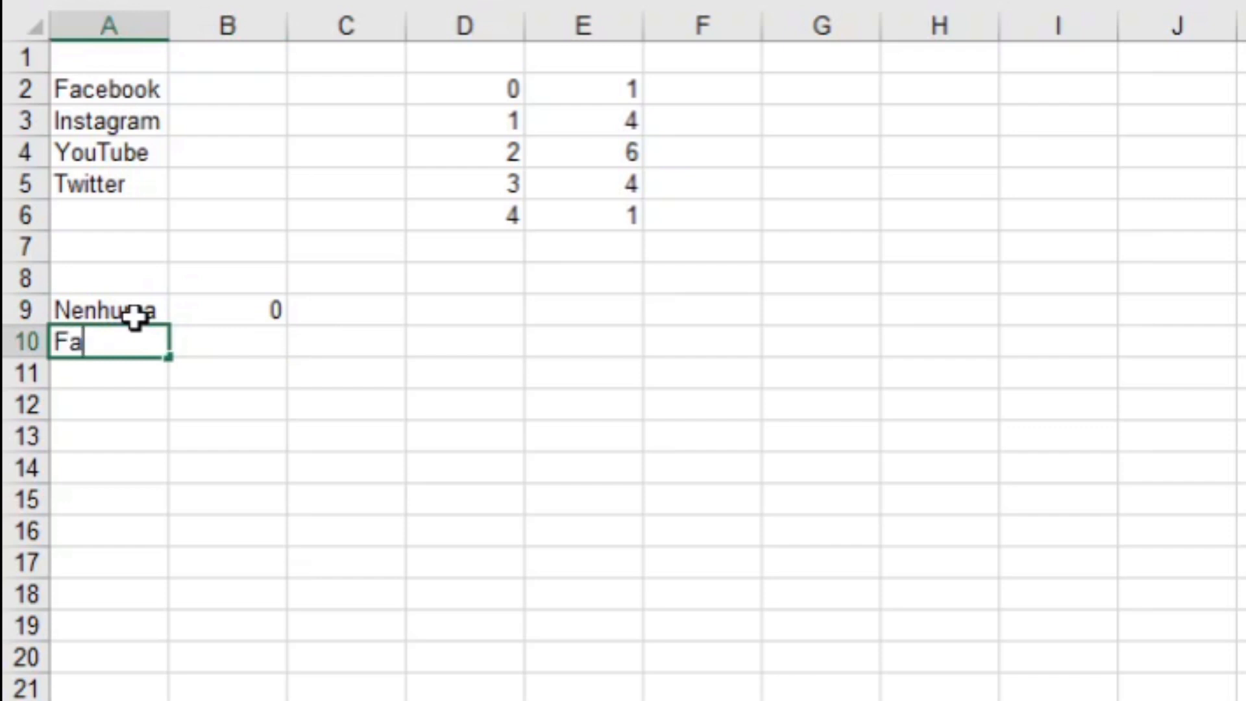
type("beook")
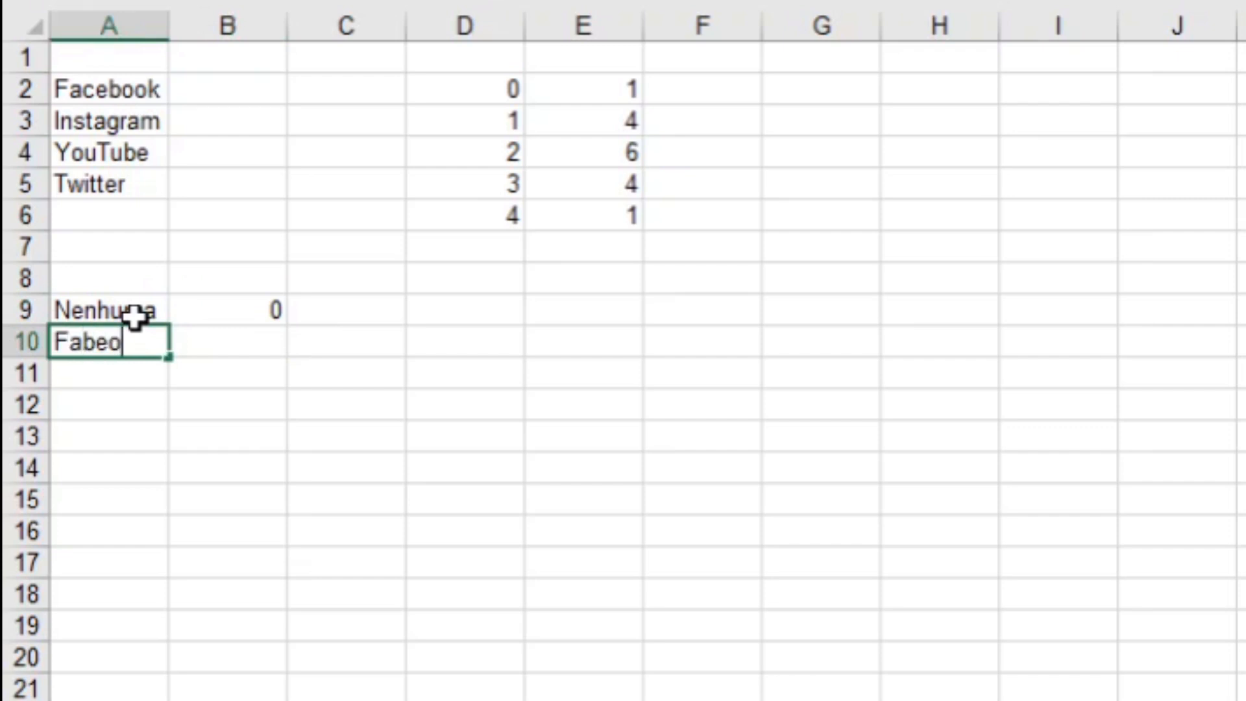
key("BackSpace")
key("BackSpace")
key("BackSpace")
key("BackSpace")
key("BackSpace")
type("cebook")
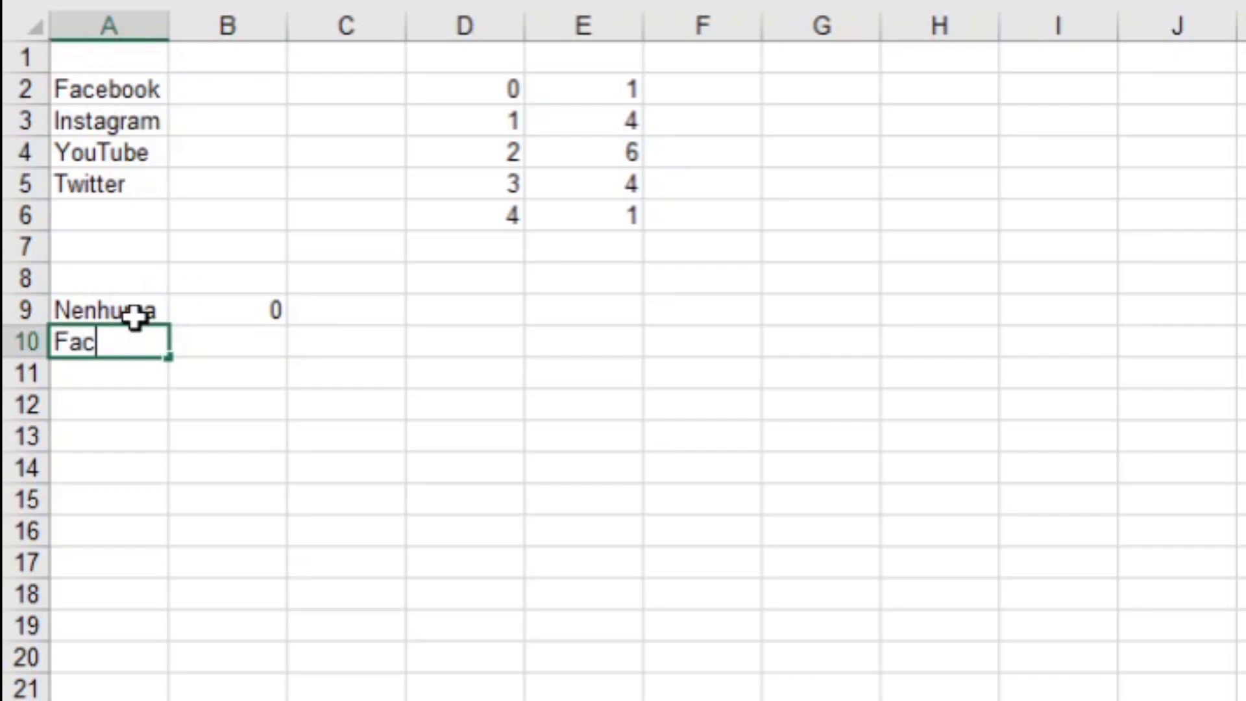
key("Tab")
type("1")
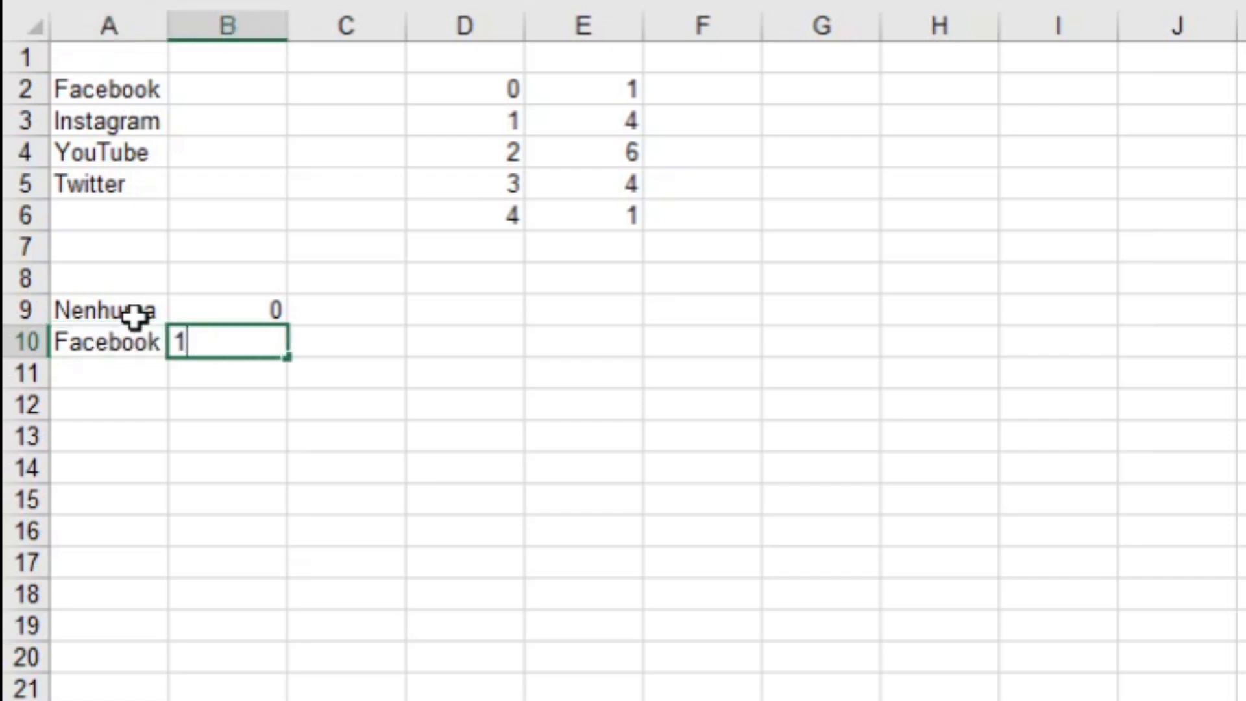
key("Return")
Add Instagram, YouTube and Twitter in A11:A13 with the codes 2, 3 and 4 in B11:B13.
type("Instagram")
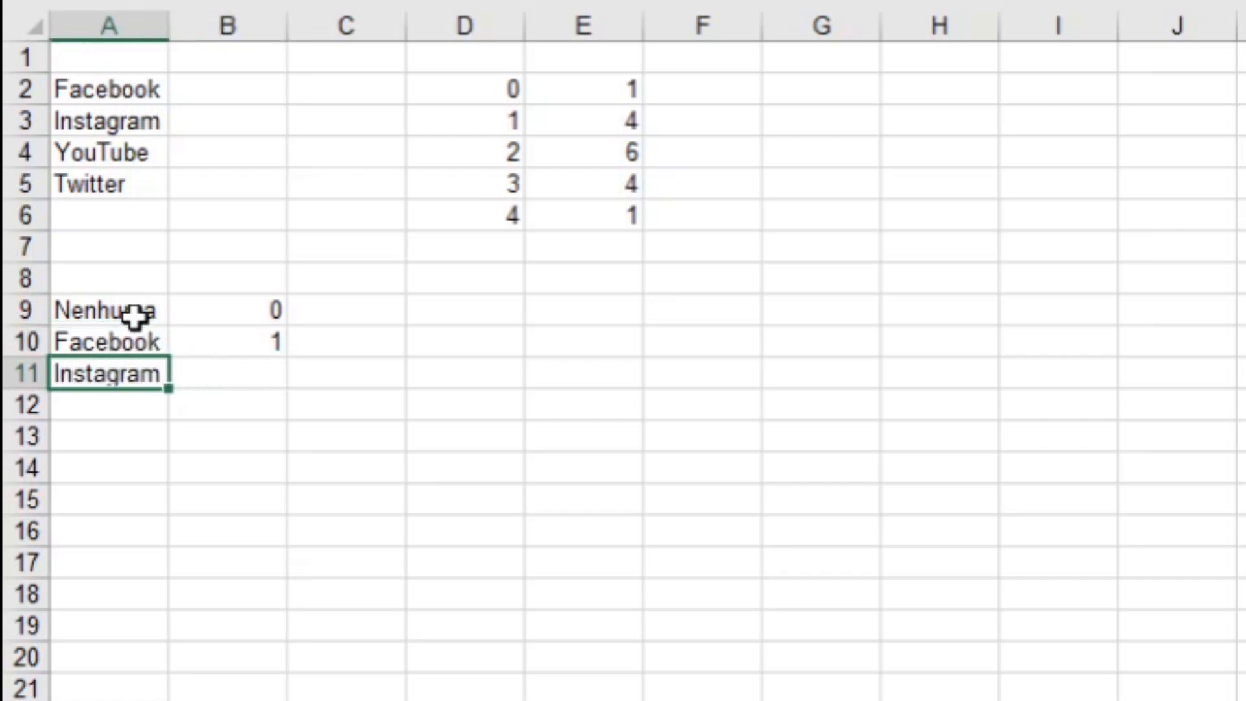
key("Tab")
type("2")
key("Return")
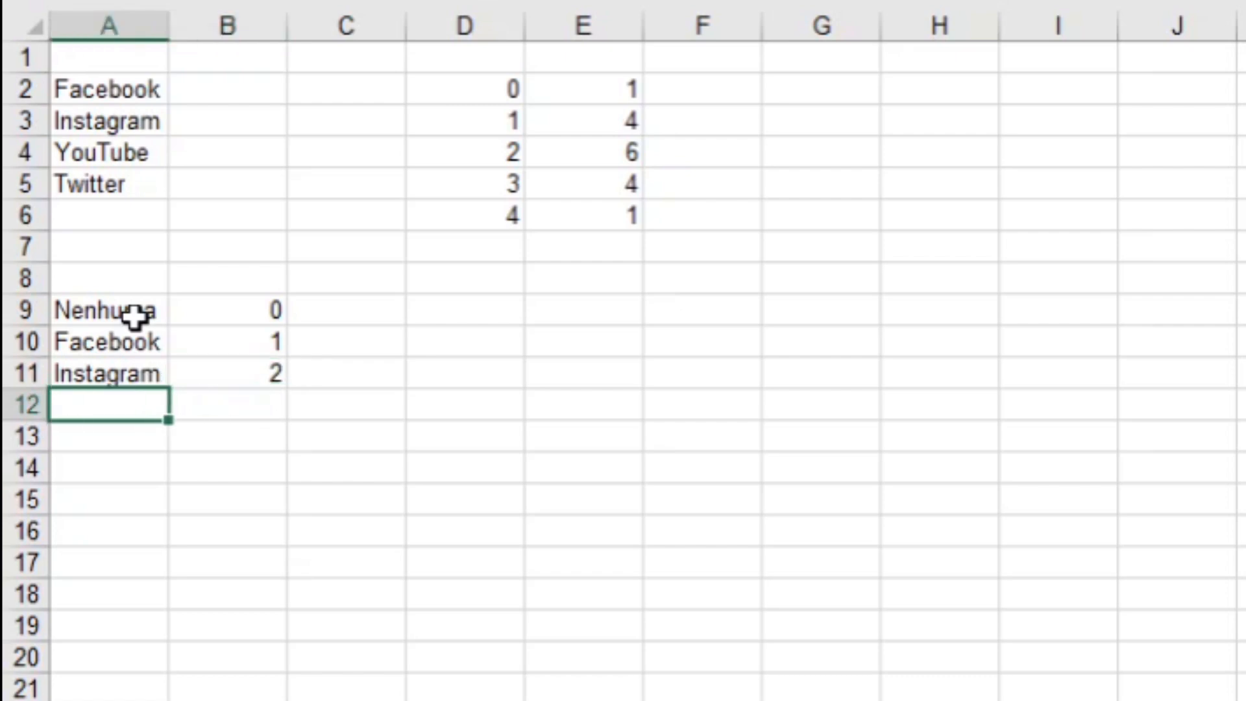
type("YouTube")
key("Tab")
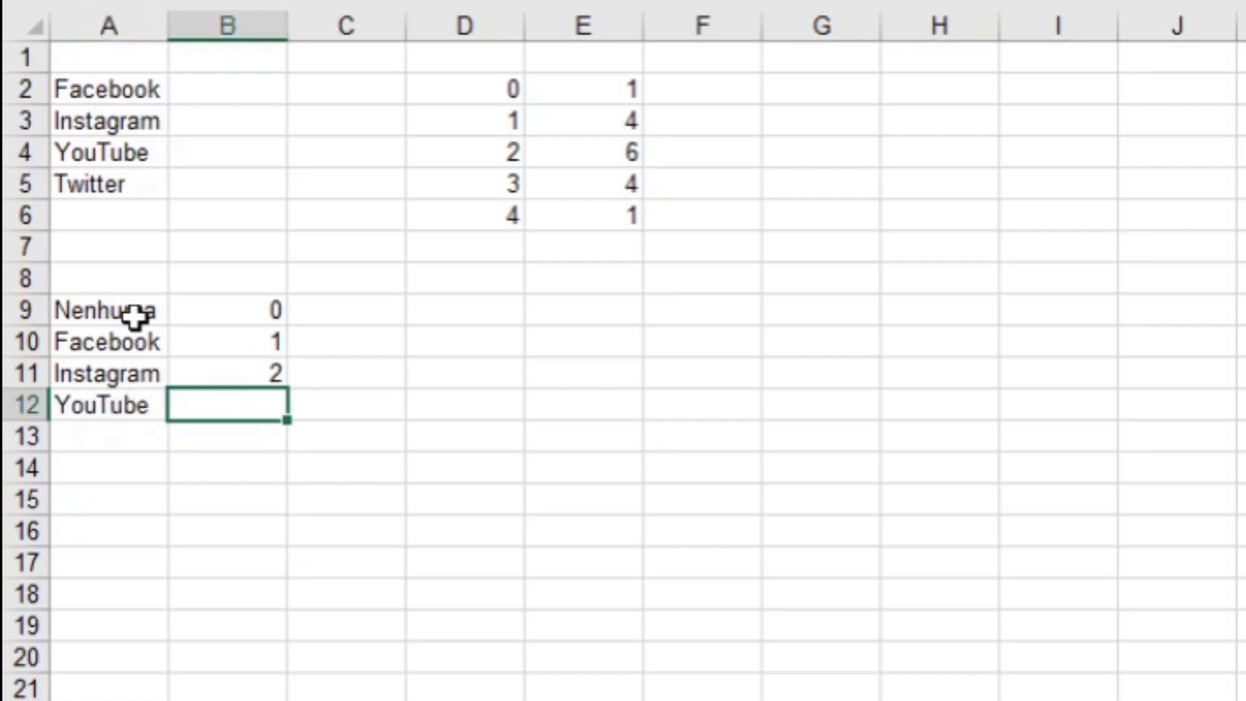
type("3")
key("Return")
type("Twitter")
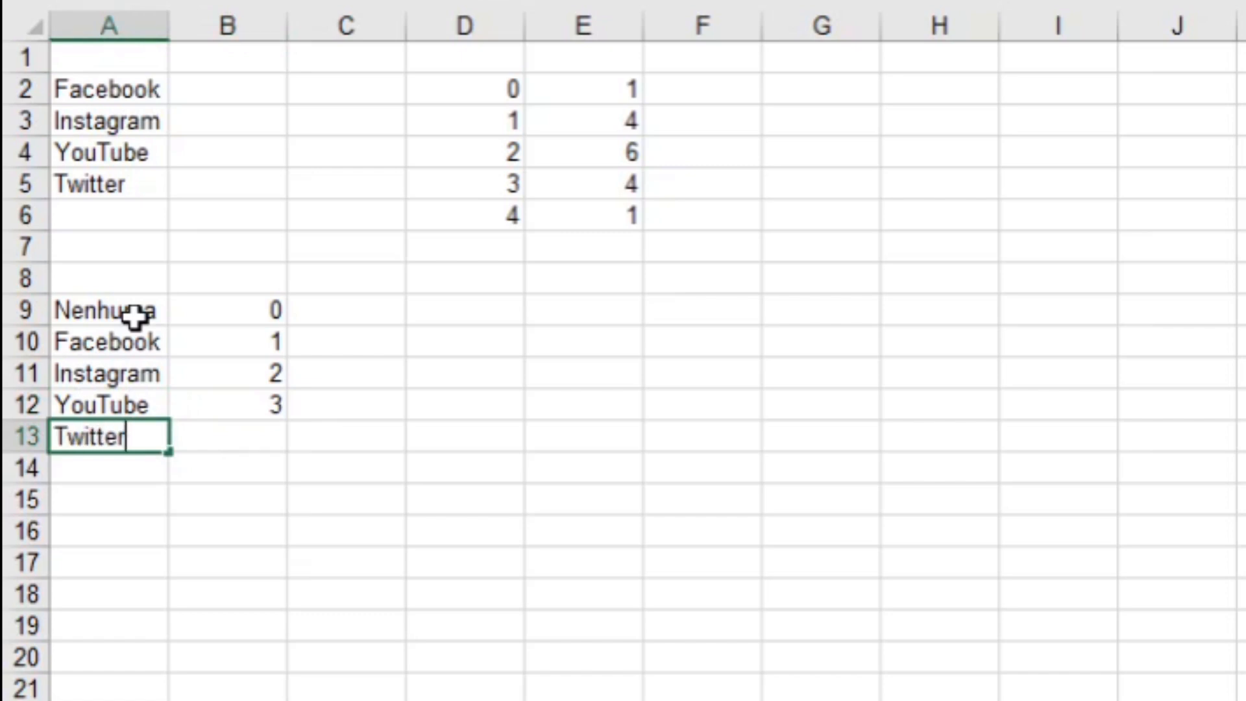
key("Tab")
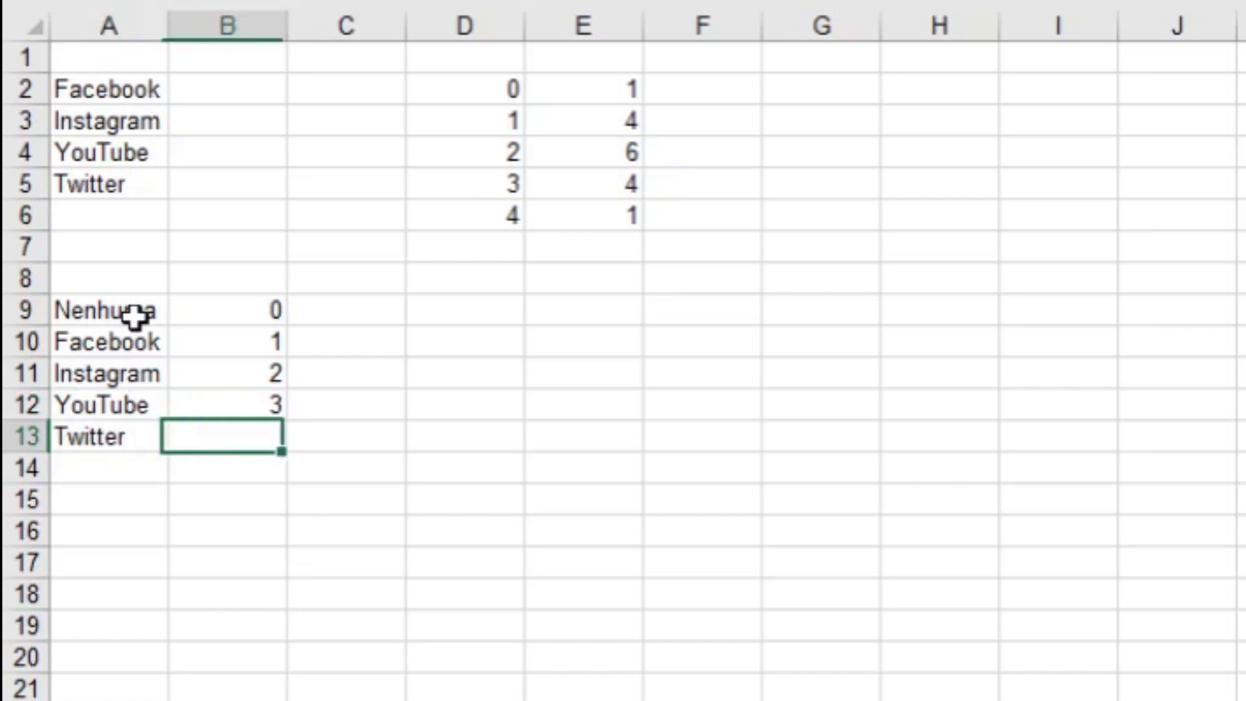
type("4")
key("Return")
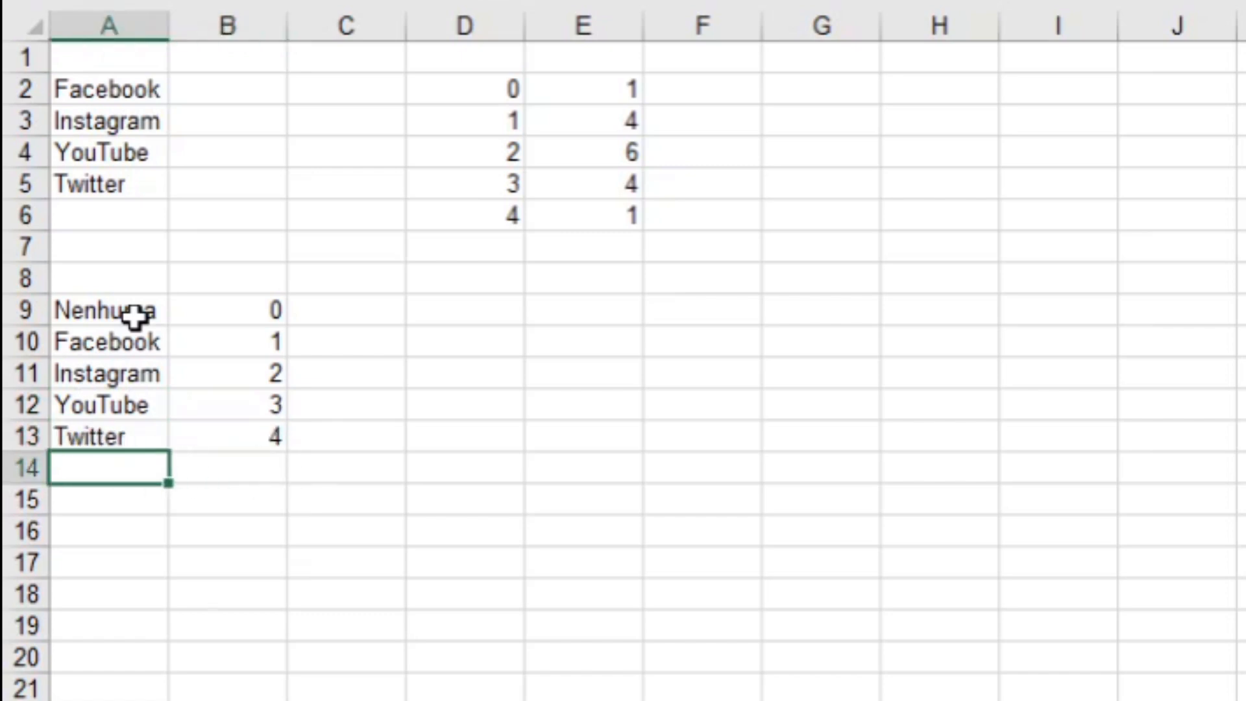
Add the combination Facebook + Instagram in A14 with code 5 in B14, and autofit column A's width.
type("Facebook")
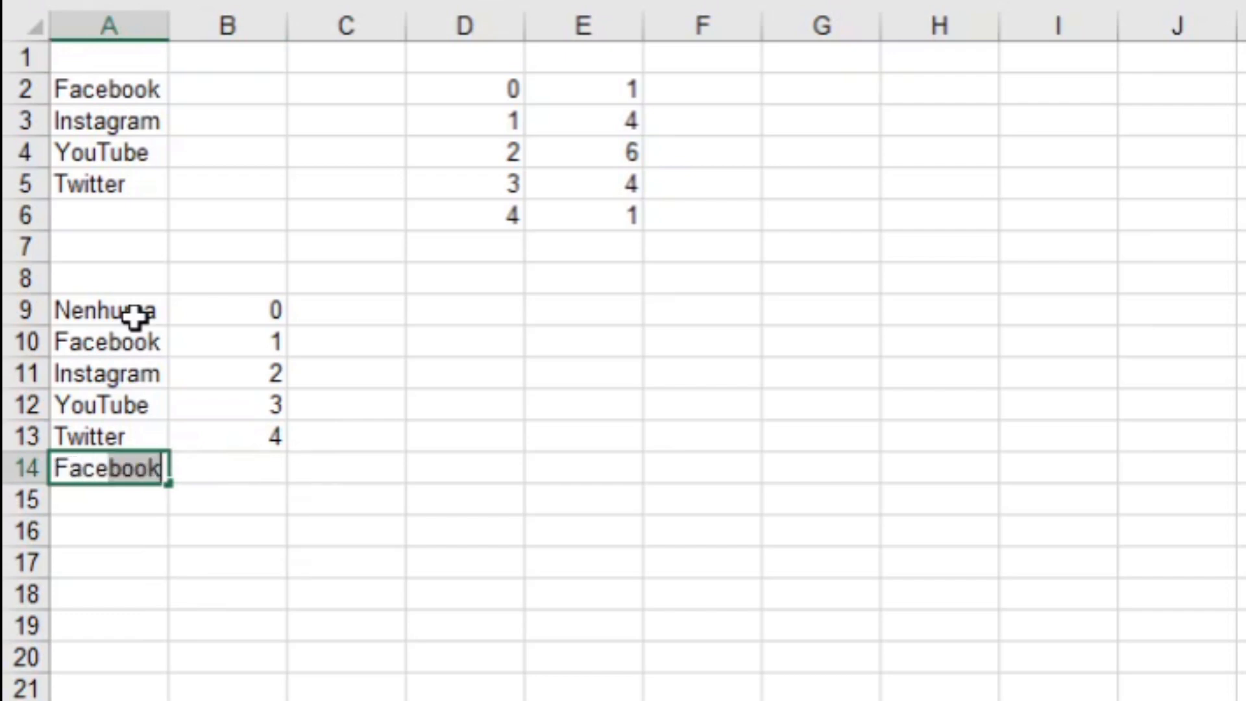
type(" + Instagram")
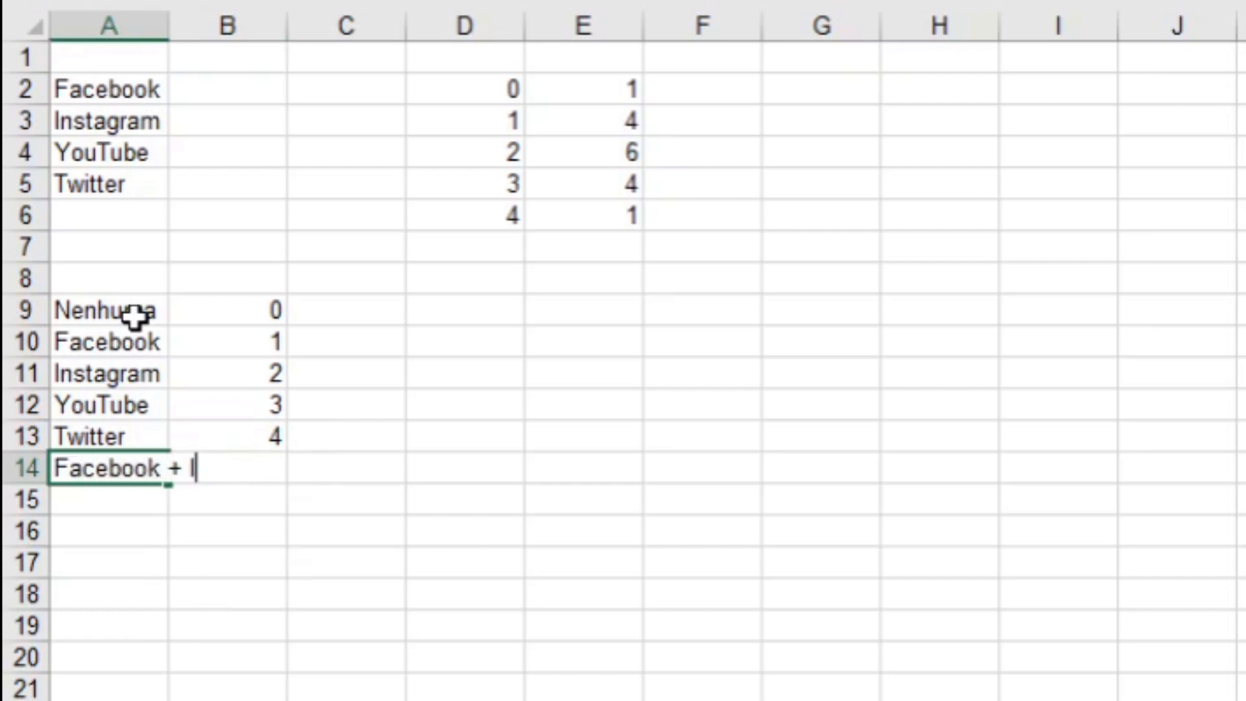
key("Tab")
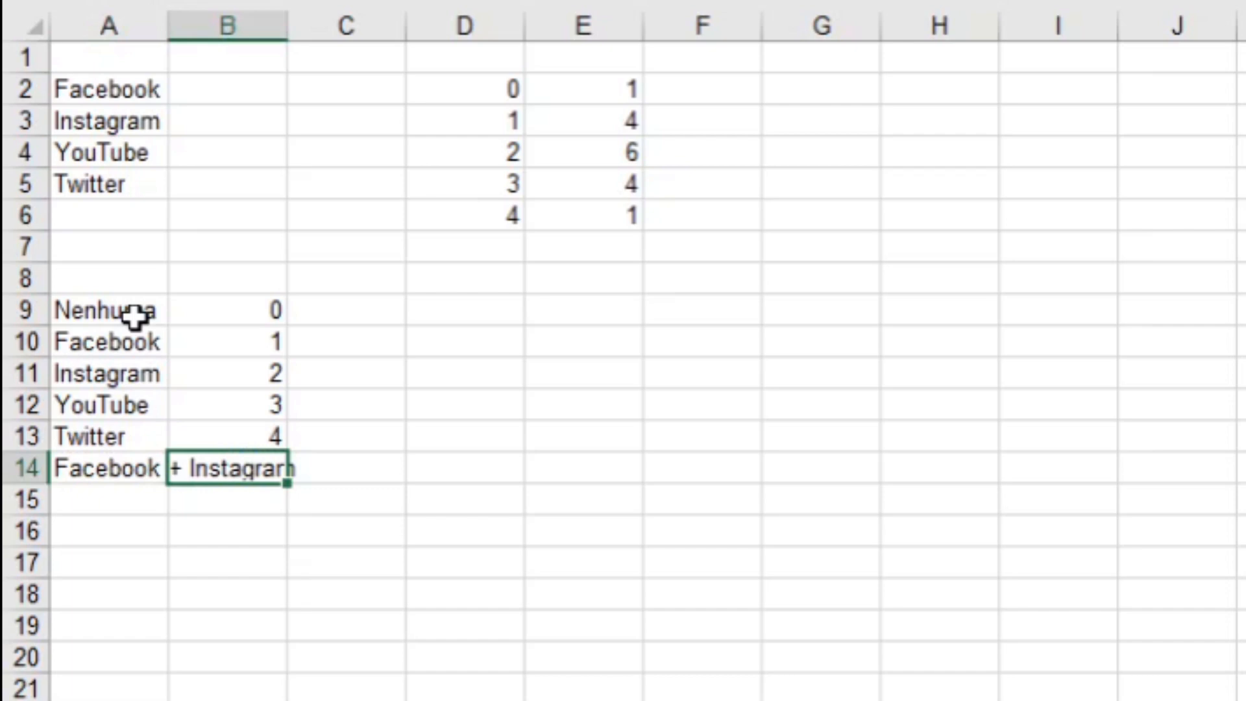
type("5")
key("Return")
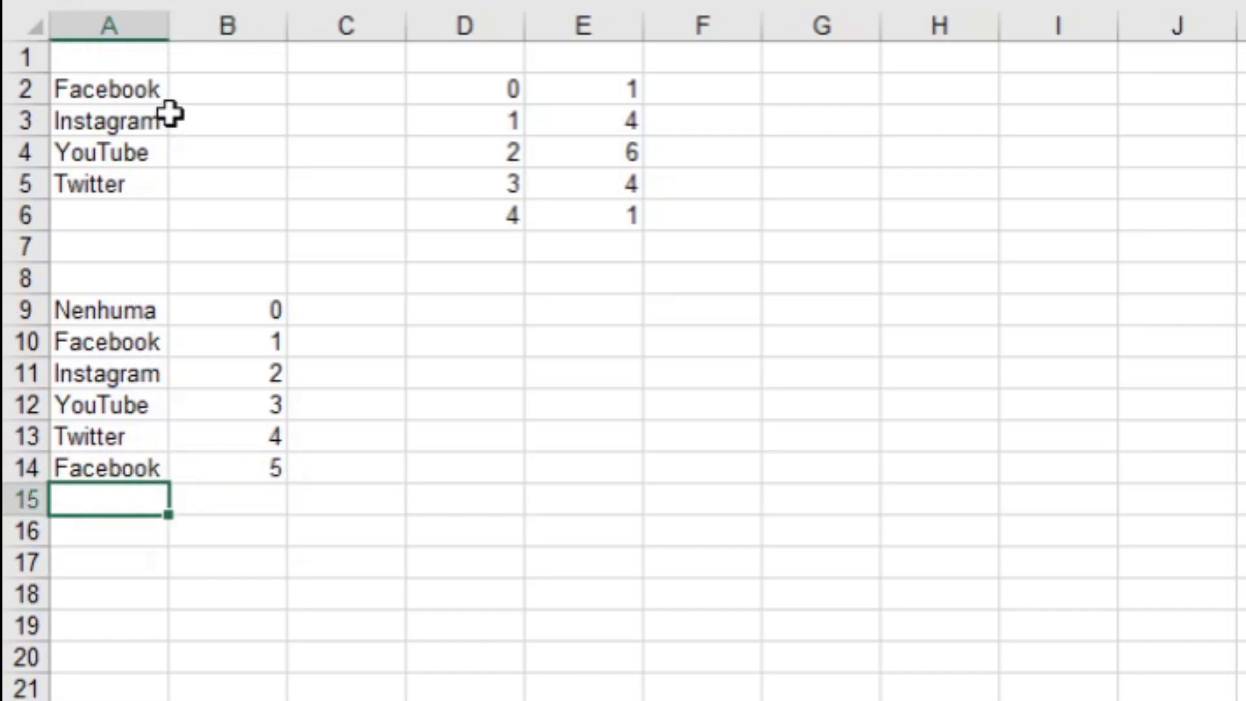
double_click(168, 23)
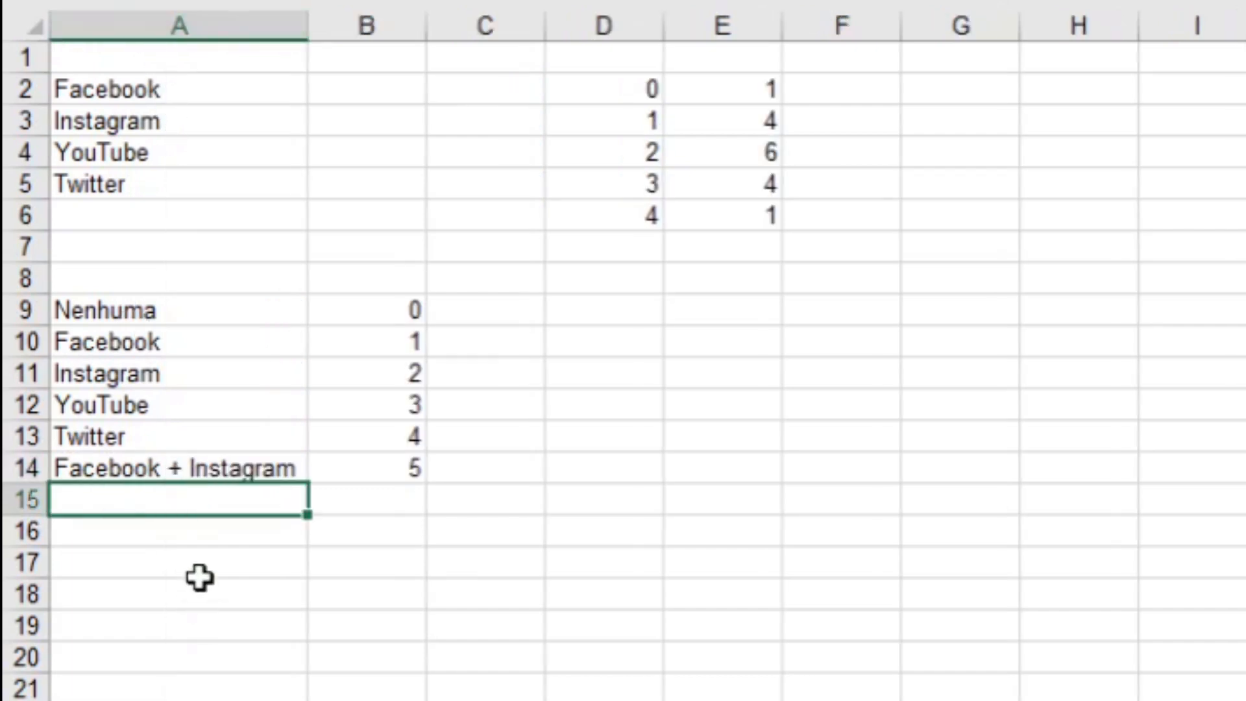
Add the combination Facebook + YouTube in A15 with the code 6 in B15.
type("f")
key("BackSpace")
type("Faceboom")
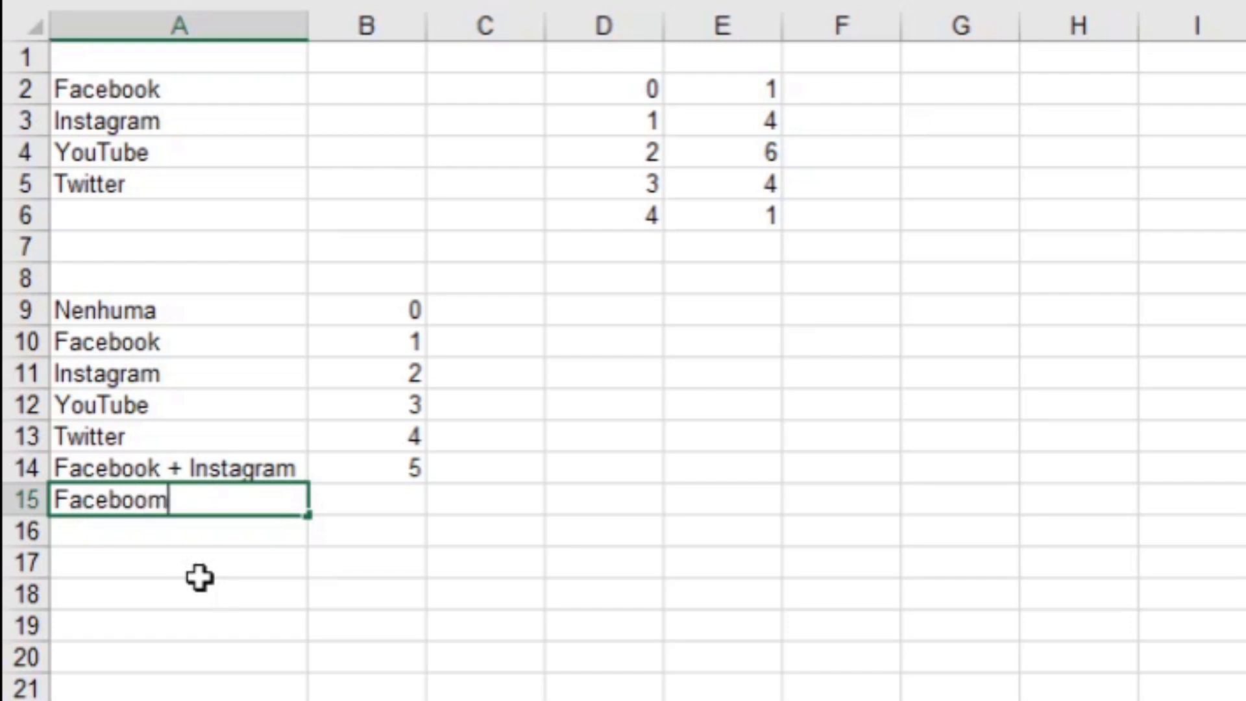
key("BackSpace")
type("k + Y")
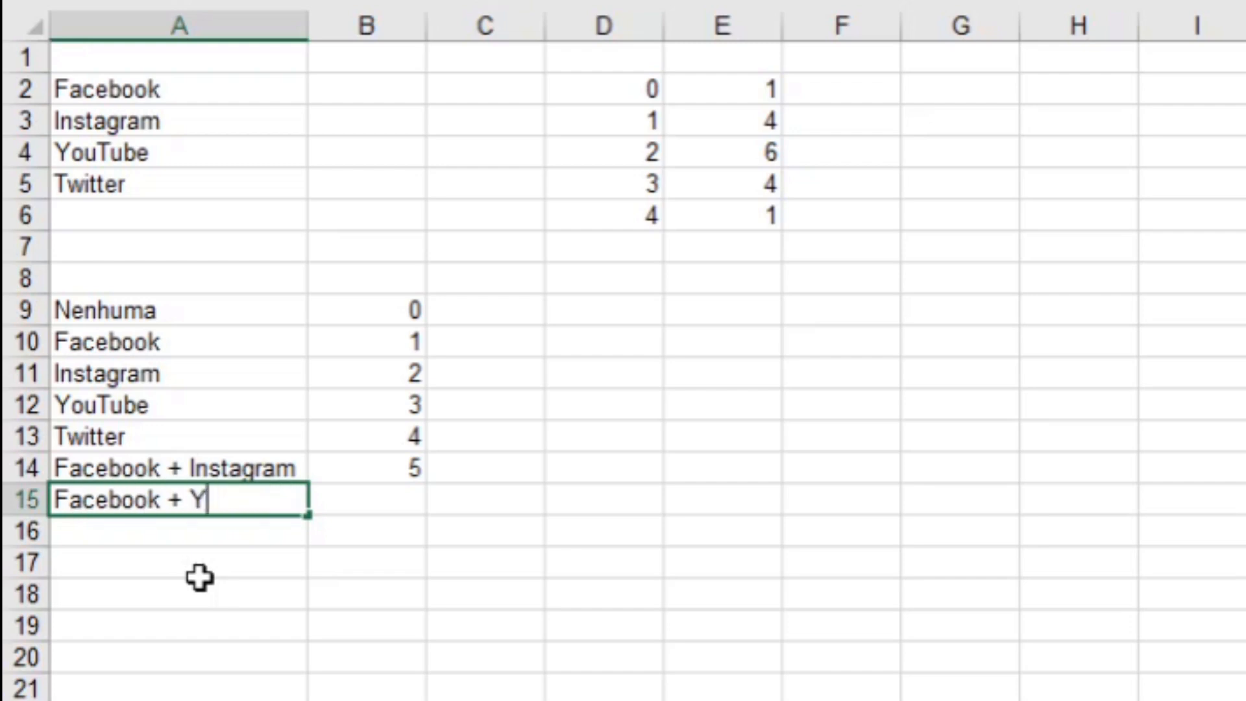
type("ouTube")
key("Tab")
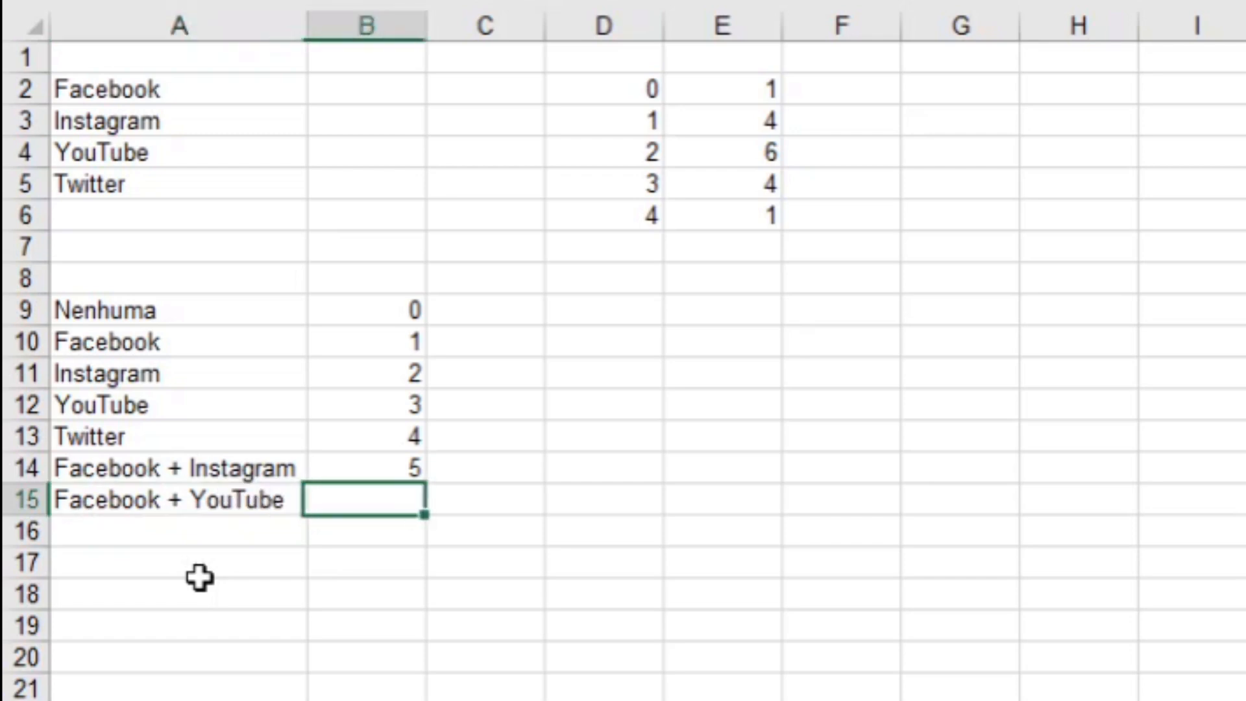
type("6")
key("Return")
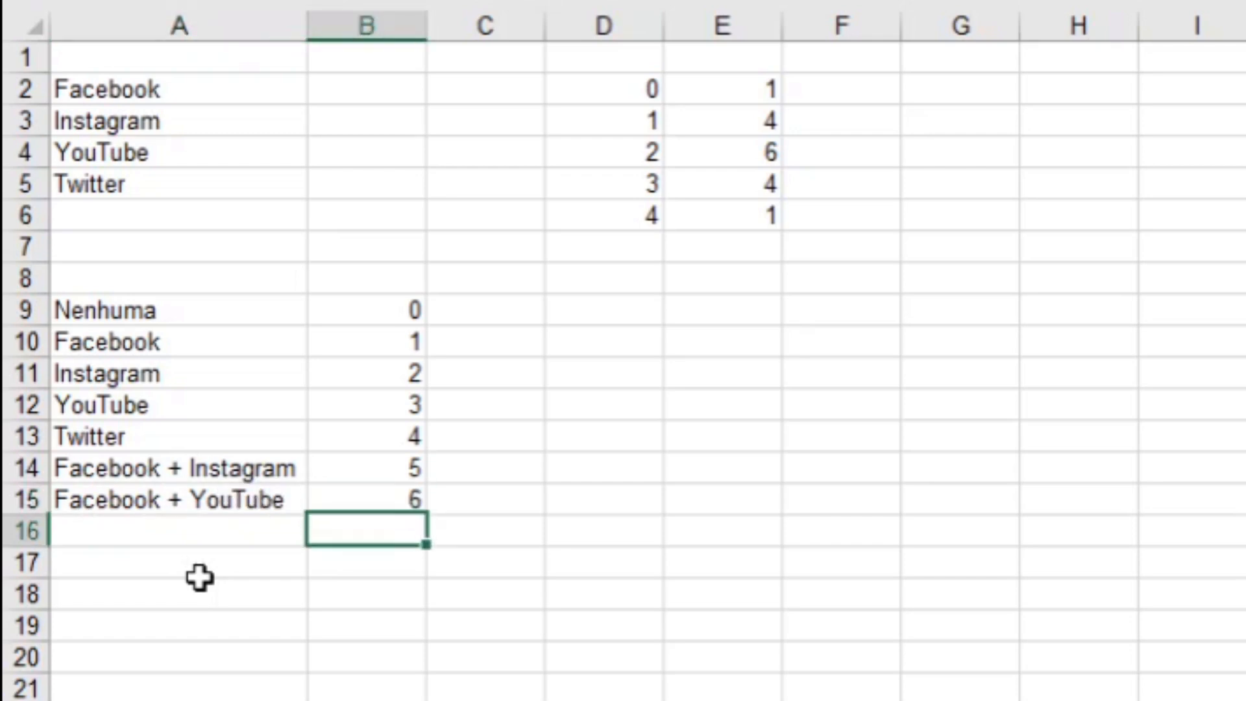
Abbreviate the rest of the code list with "..." in B16 and the final code 15 in B17.
type("...")
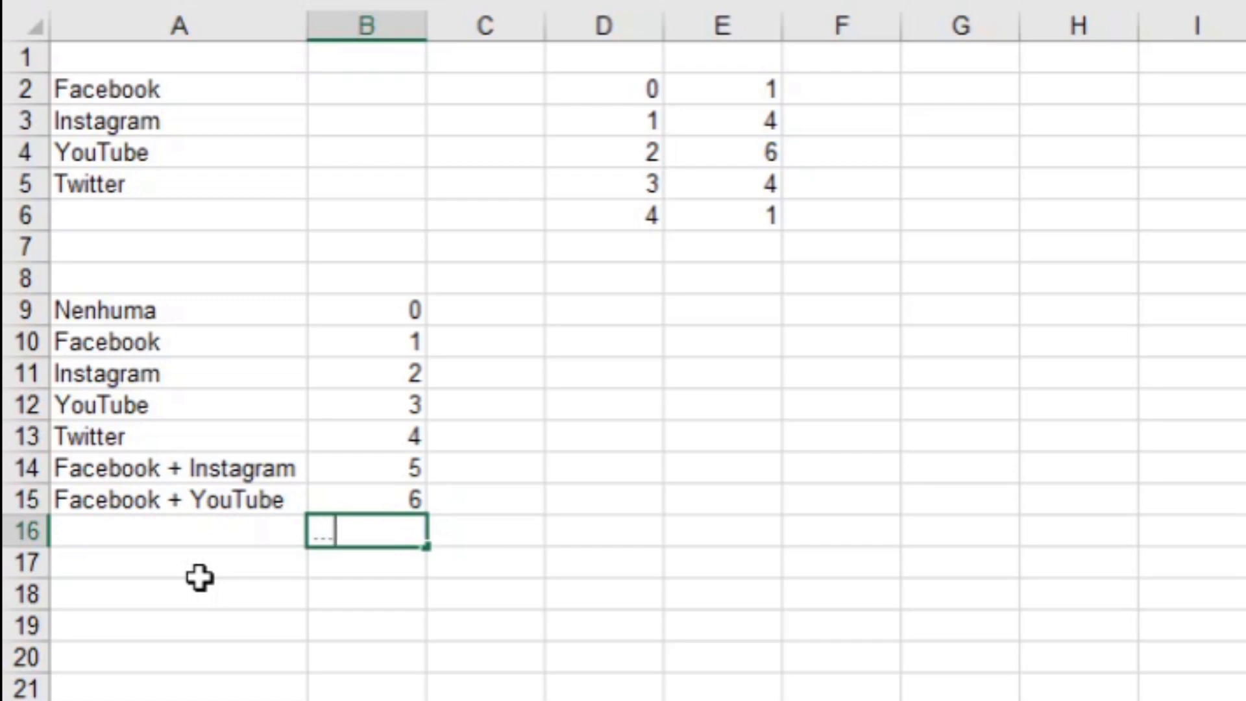
key("Return")
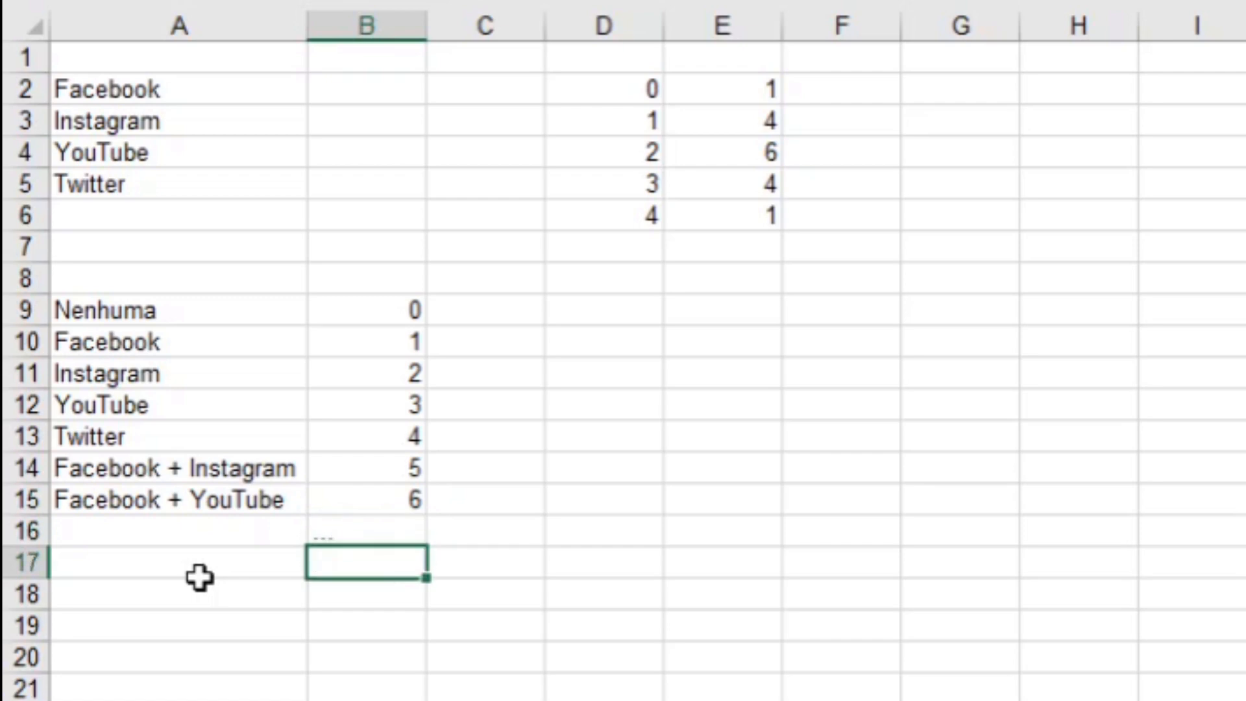
type("15")
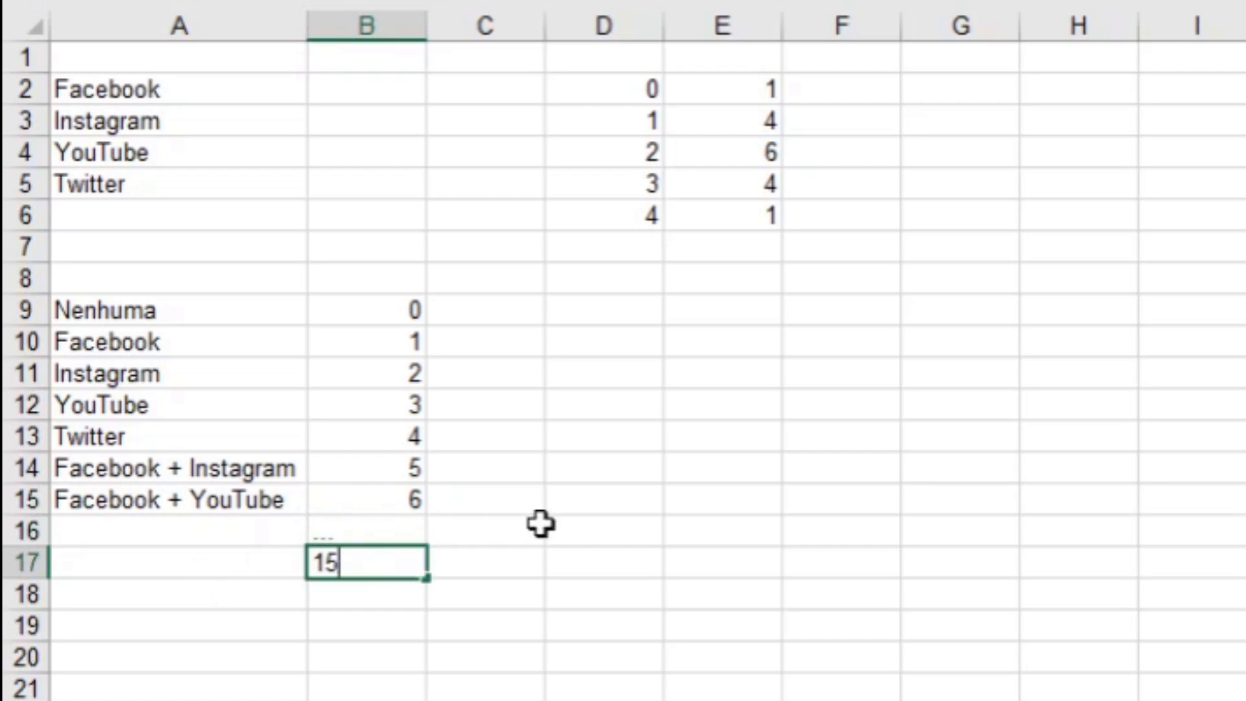
left_click(399, 518)
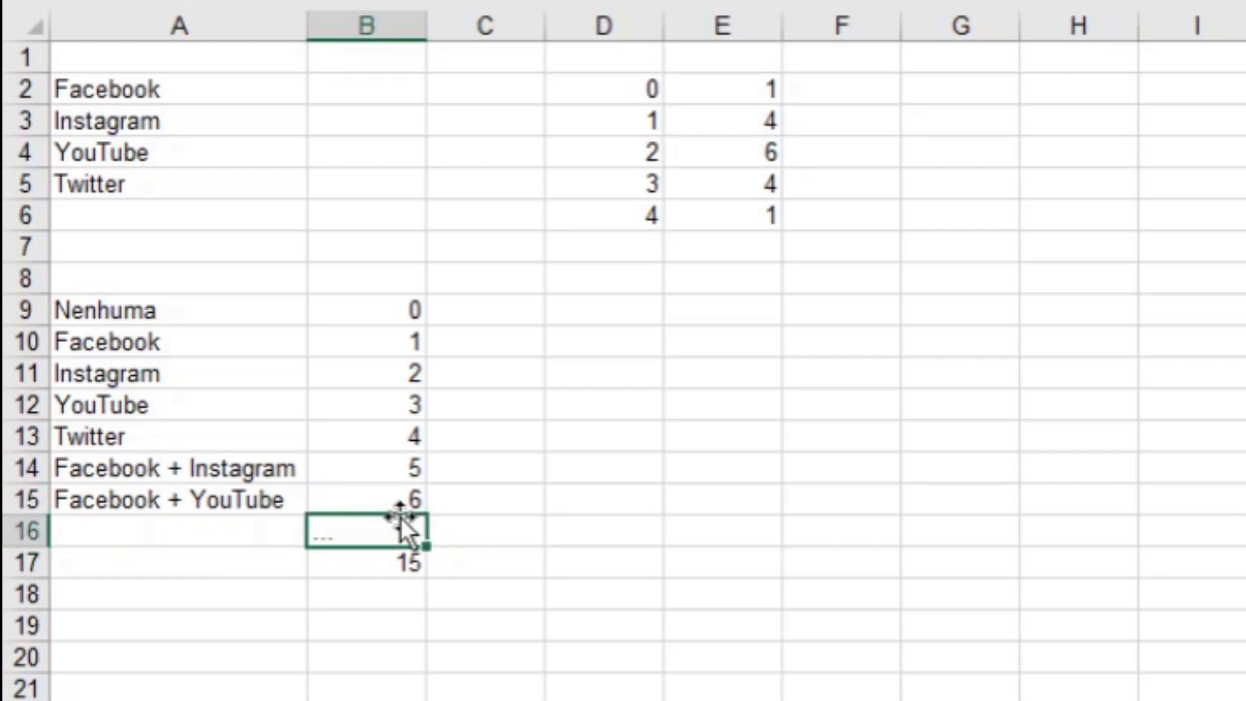
left_click(714, 466)
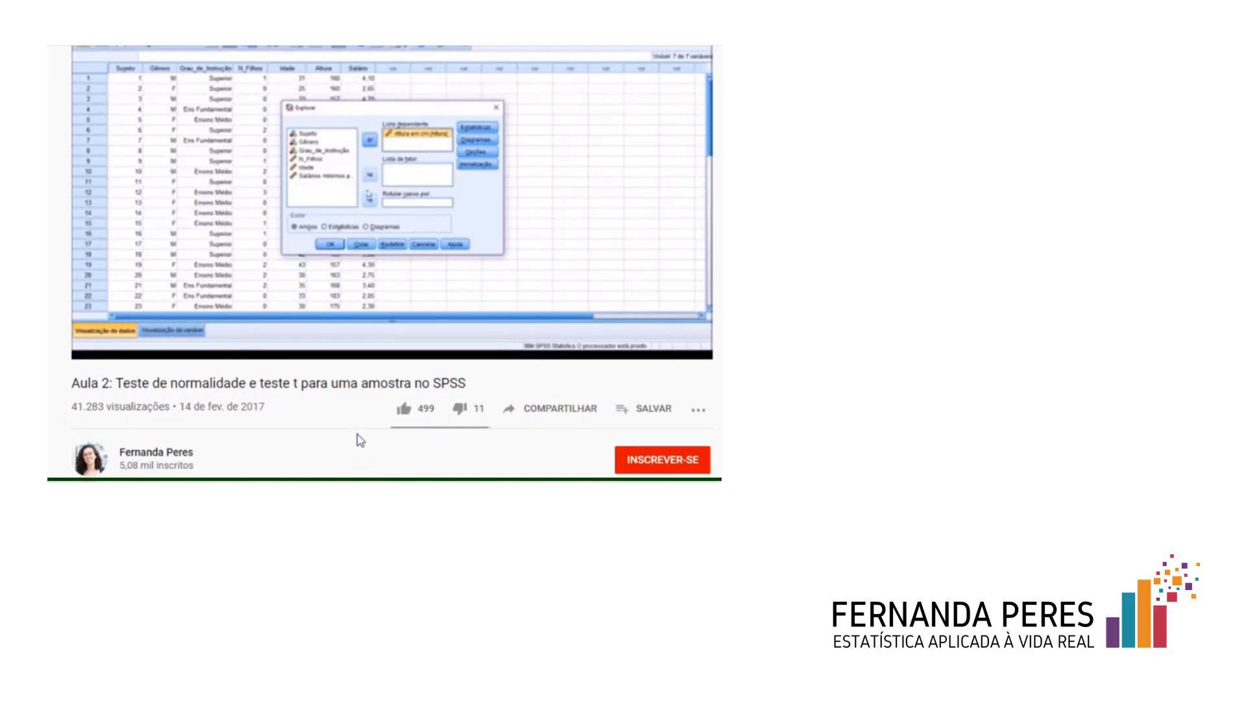
left_click(409, 412)
left_click(643, 466)
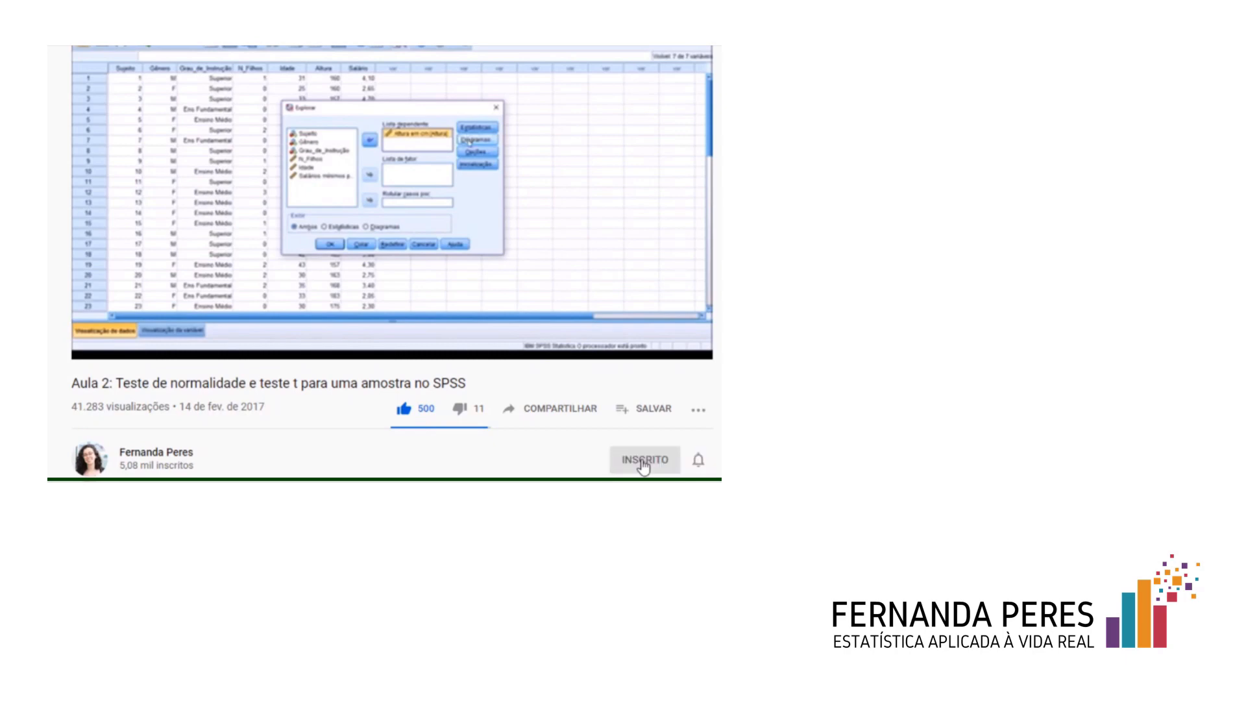